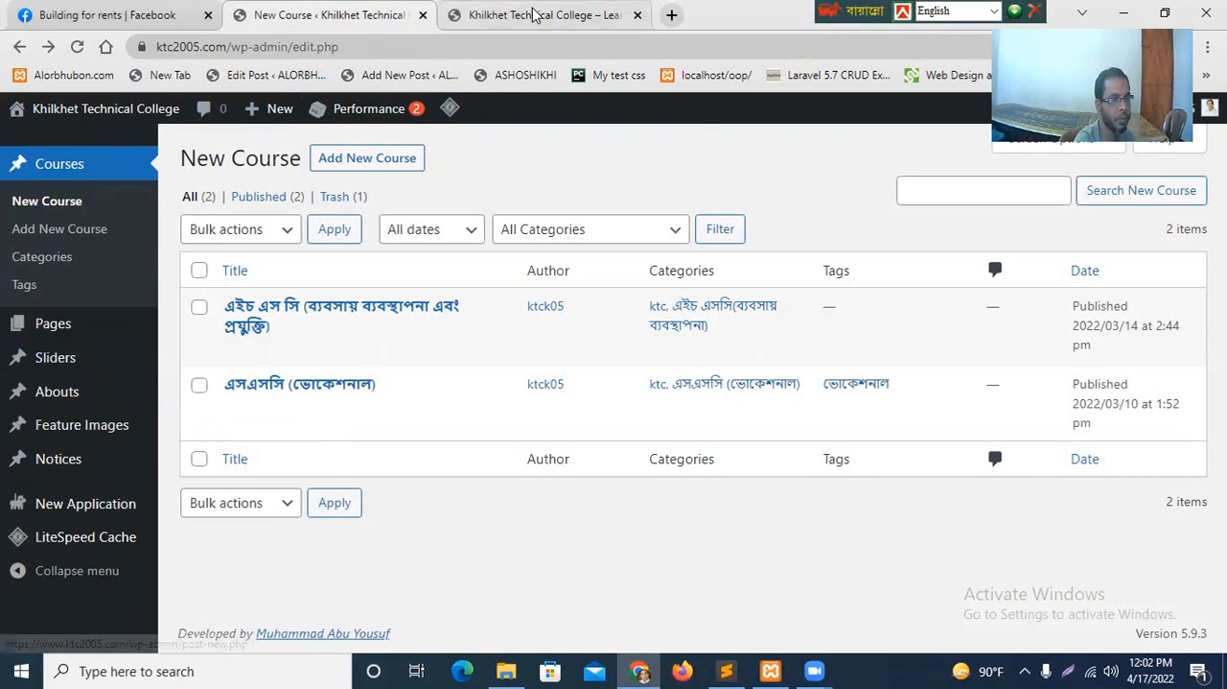
Switch to the college homepage and browse through the slideshow images and their captions.
click(465, 13)
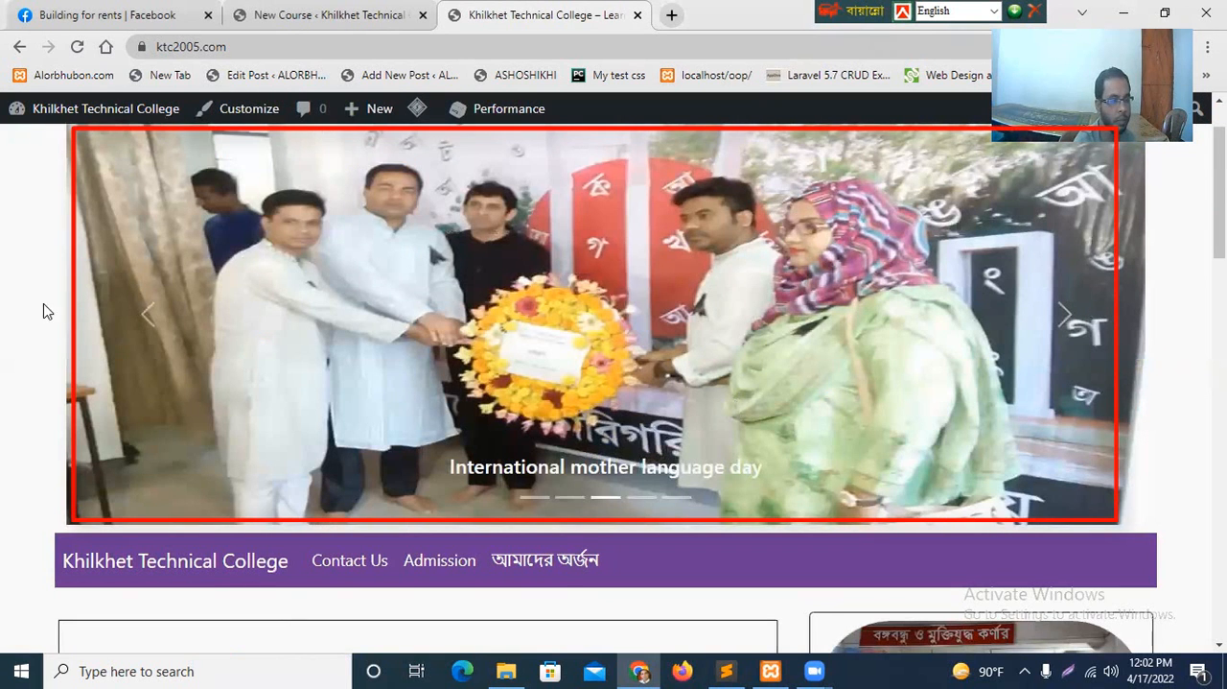
click(1071, 324)
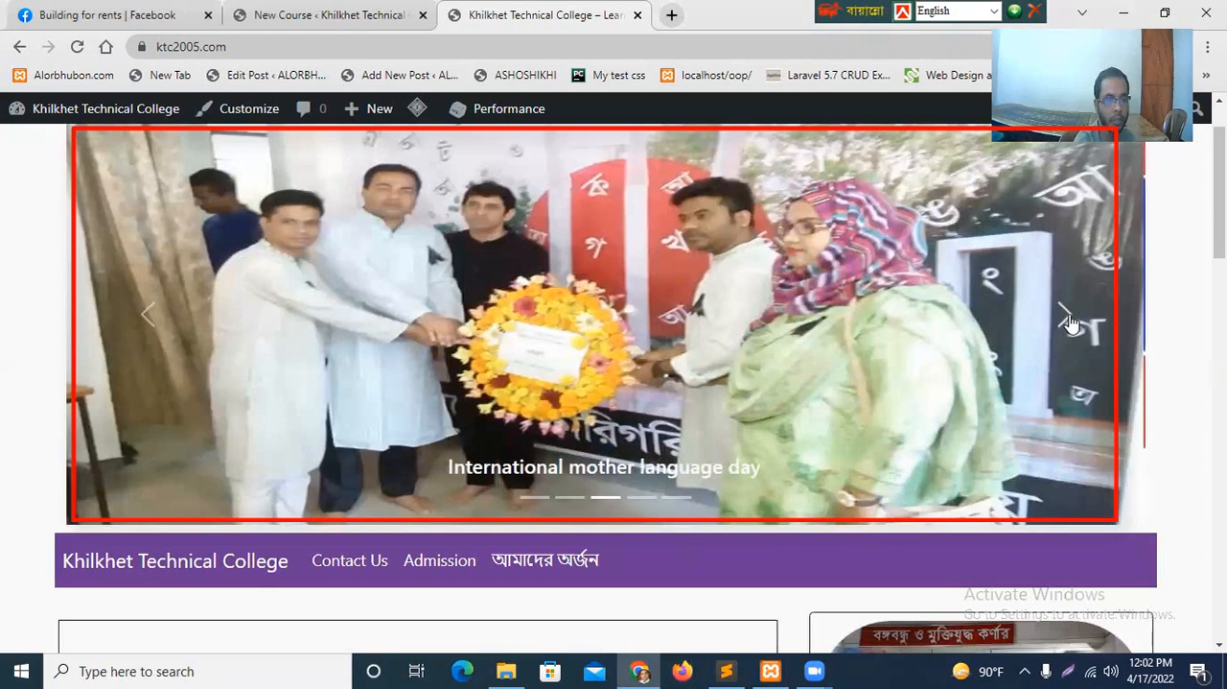
click(1071, 324)
click(1071, 324)
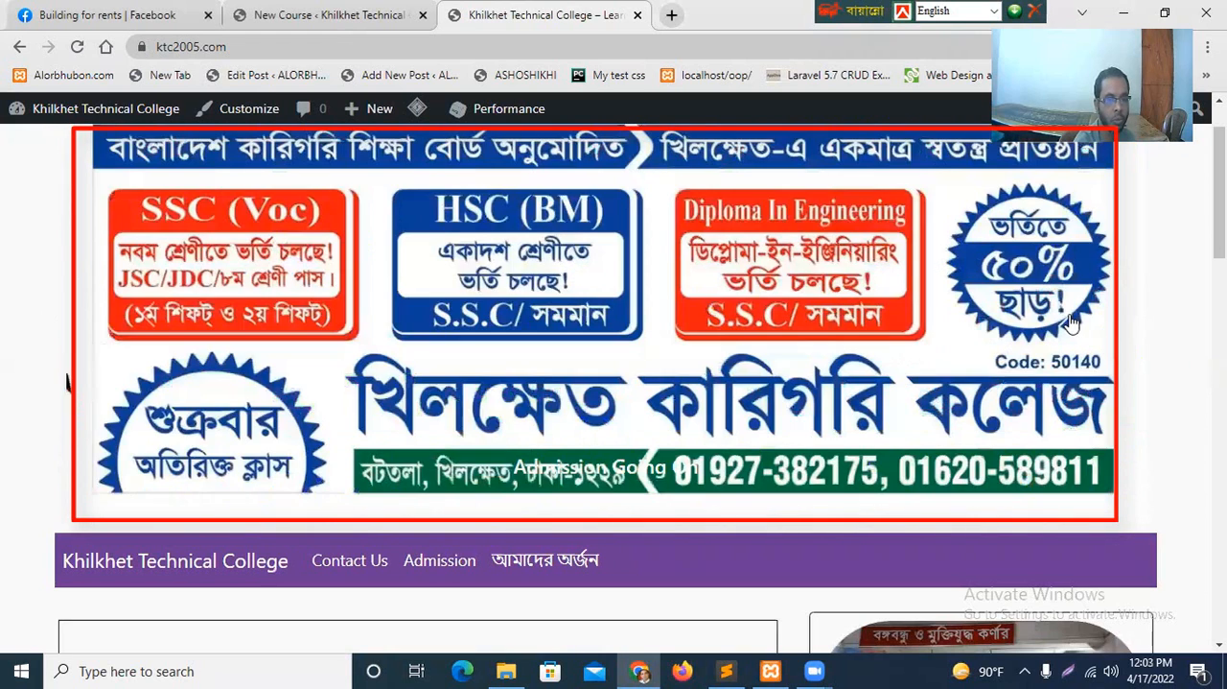
click(1072, 324)
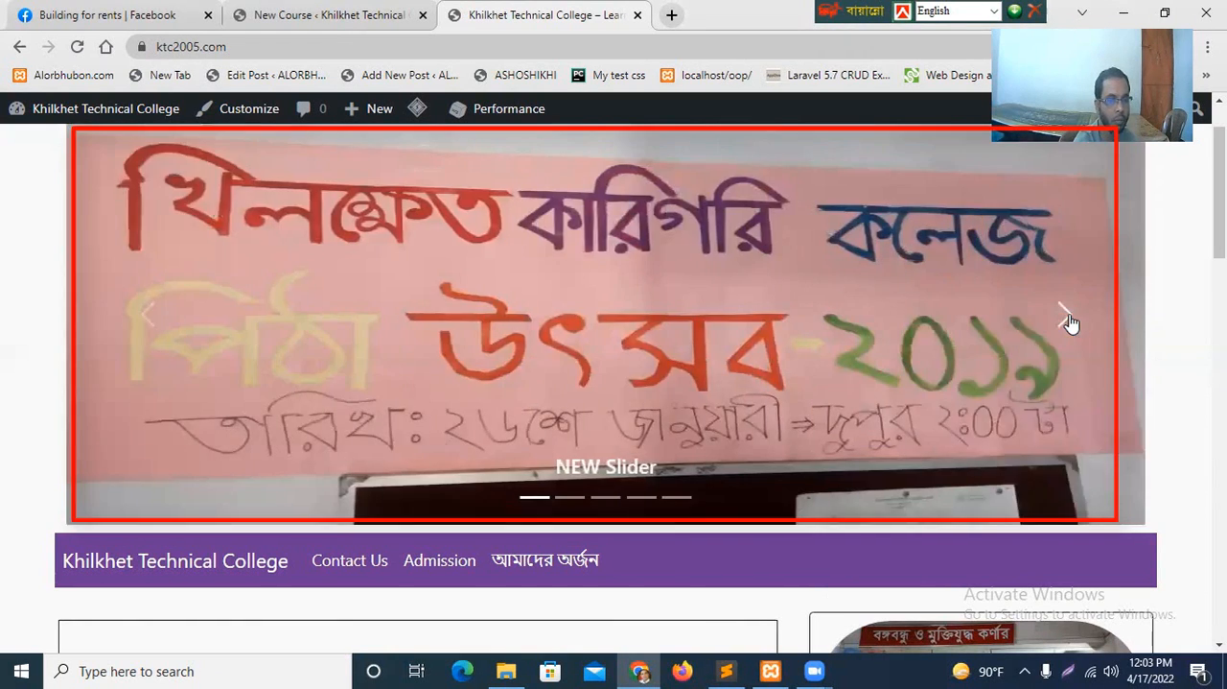
click(1071, 324)
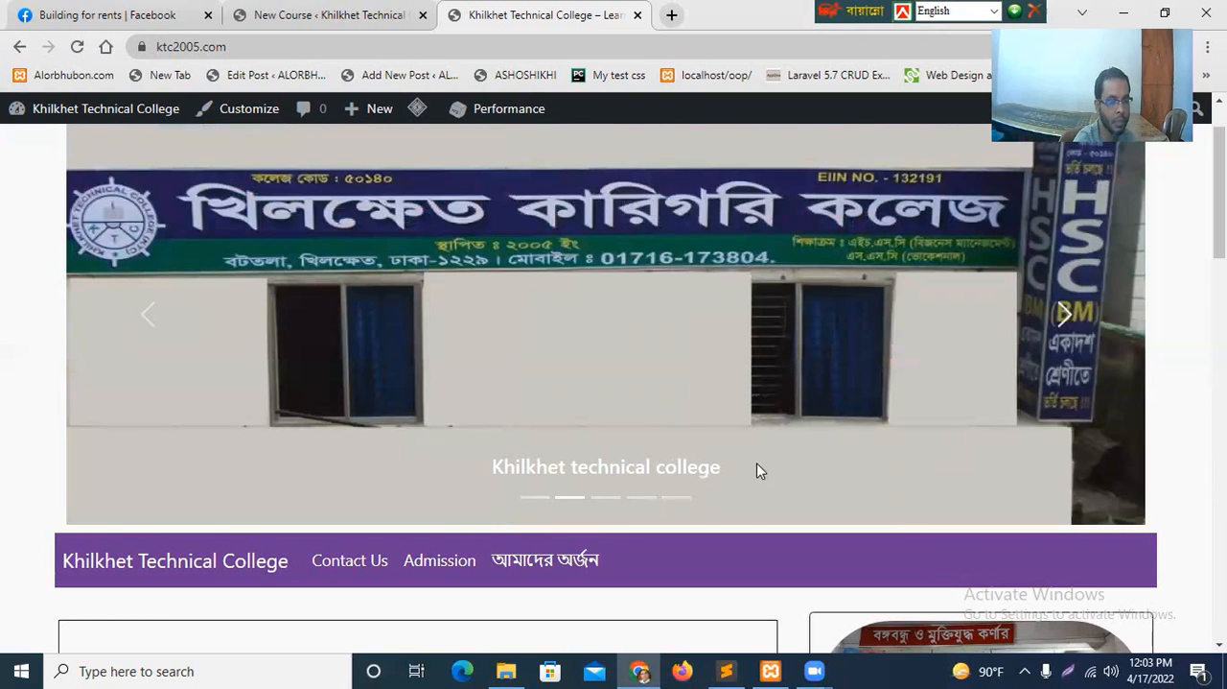
click(1064, 316)
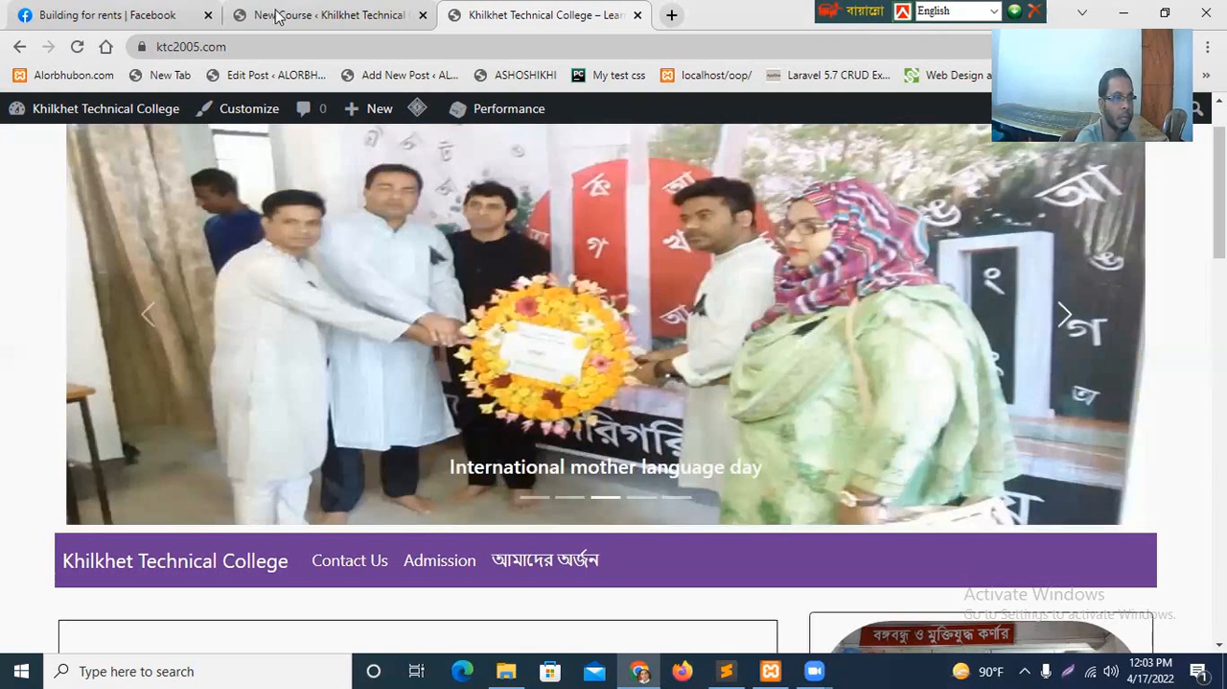
Open the list of all sliders in the site's dashboard and compare it with the homepage slideshow.
click(317, 15)
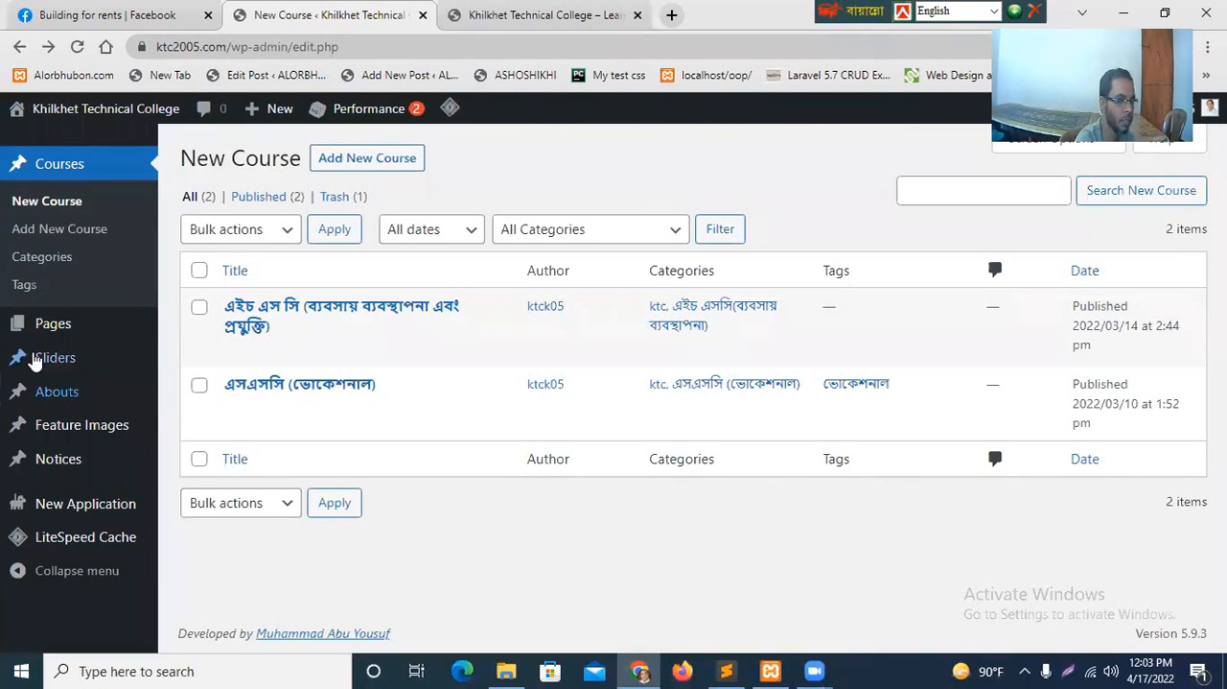
mouse_move(69, 370)
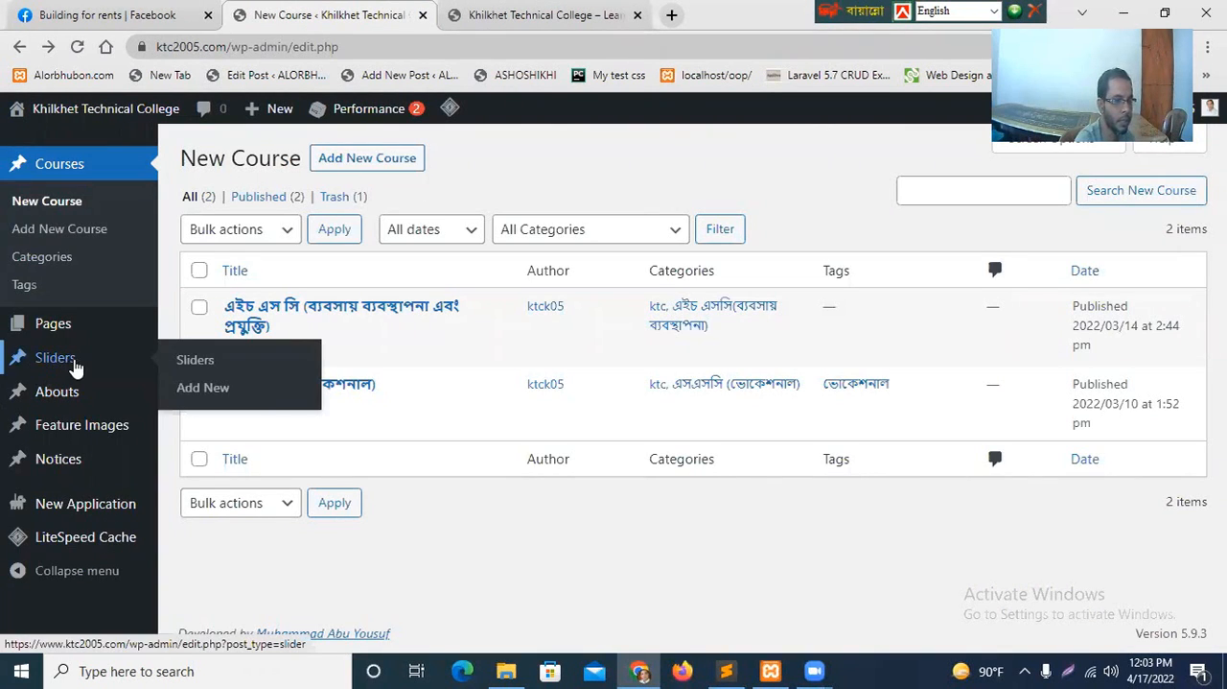
click(193, 365)
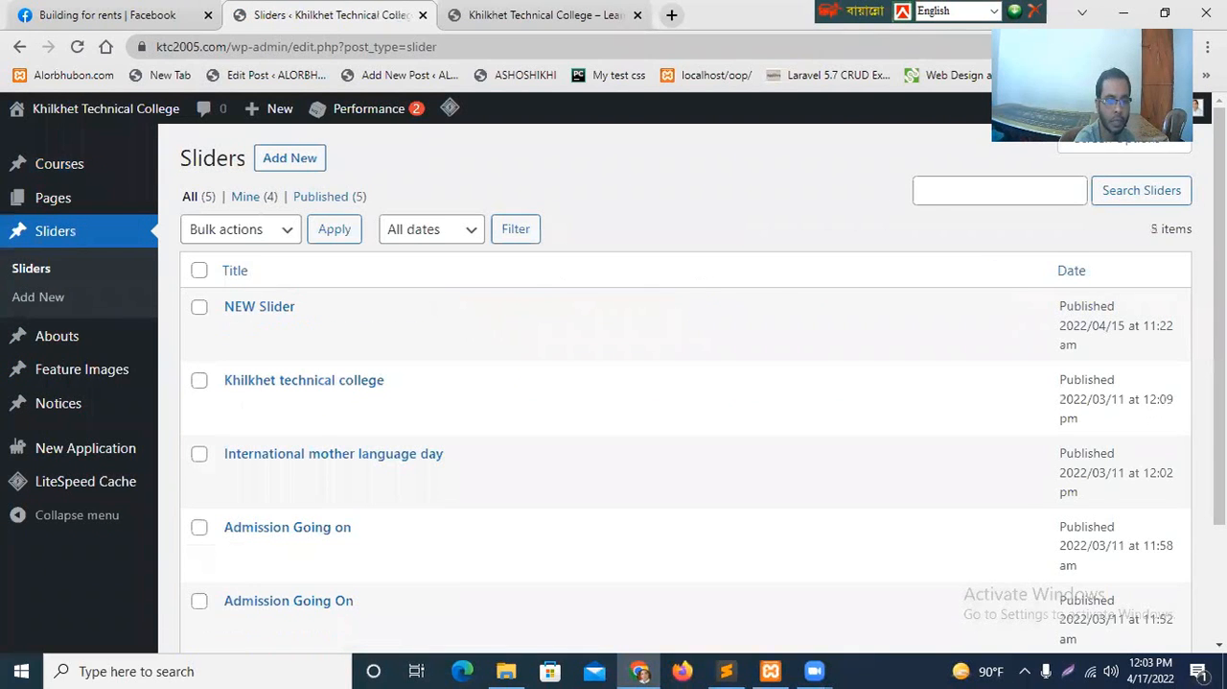
scroll(228, 233, down, 2)
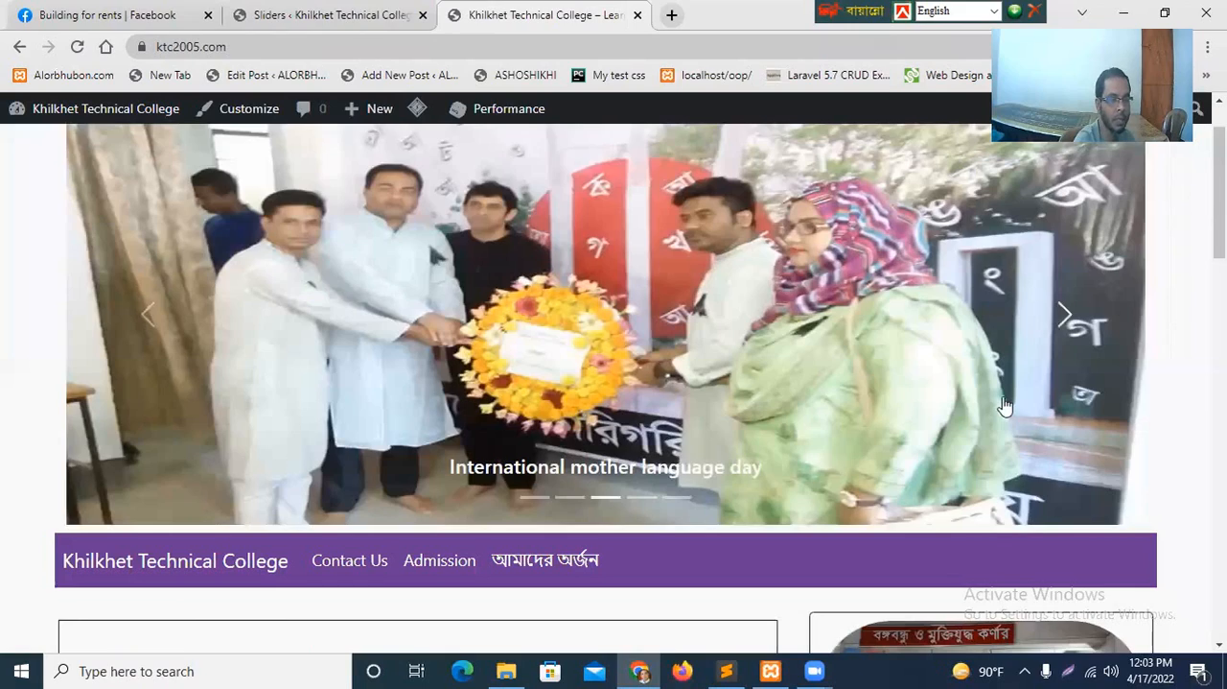
key(ctrl+Tab)
click(316, 12)
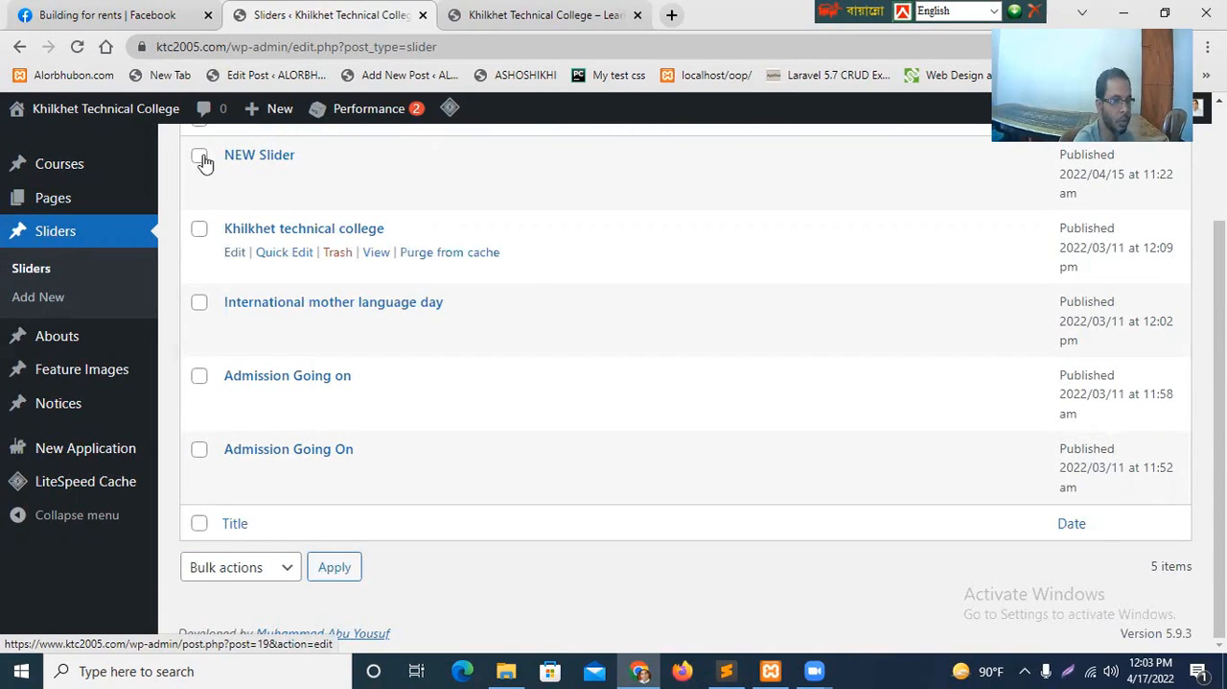
click(198, 308)
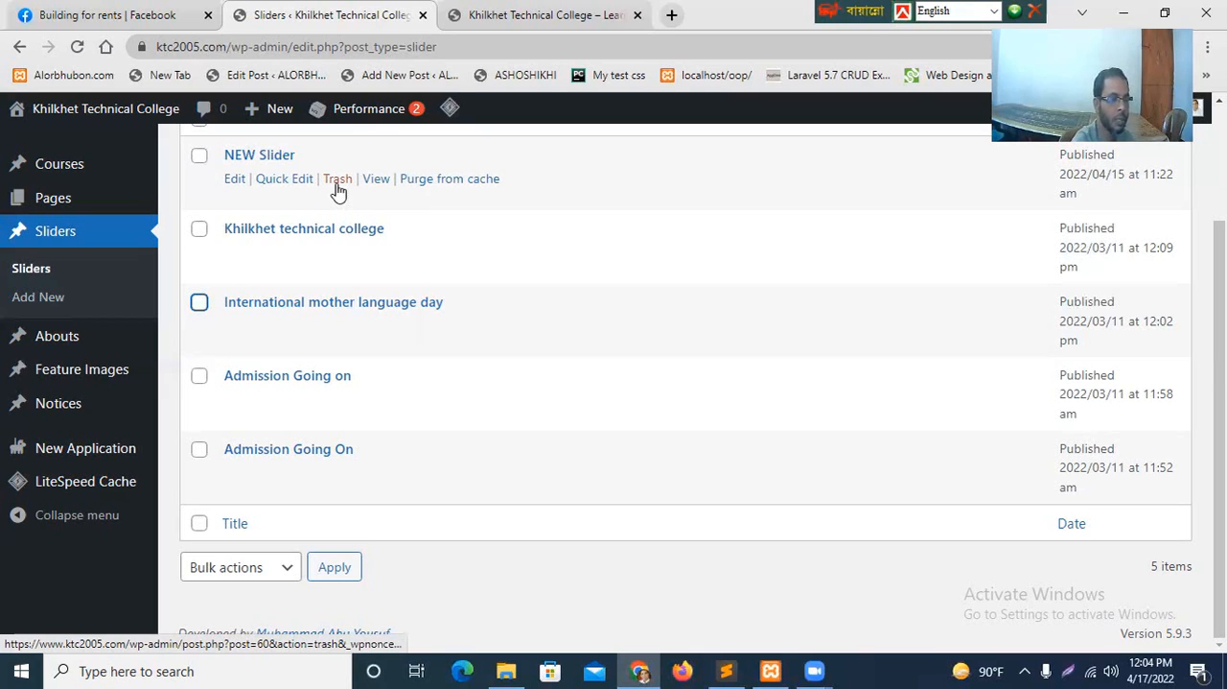
Open the "NEW Slider" entry for editing and review its publish settings and featured image.
click(232, 187)
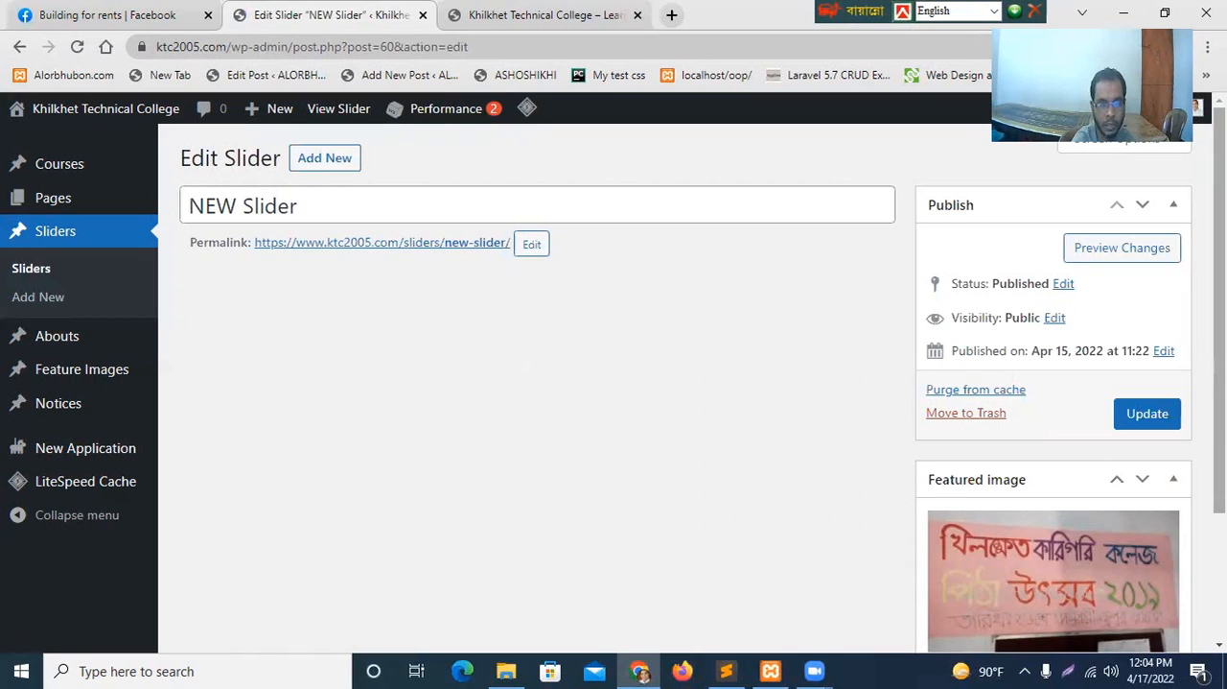
scroll(1090, 518, down, 1)
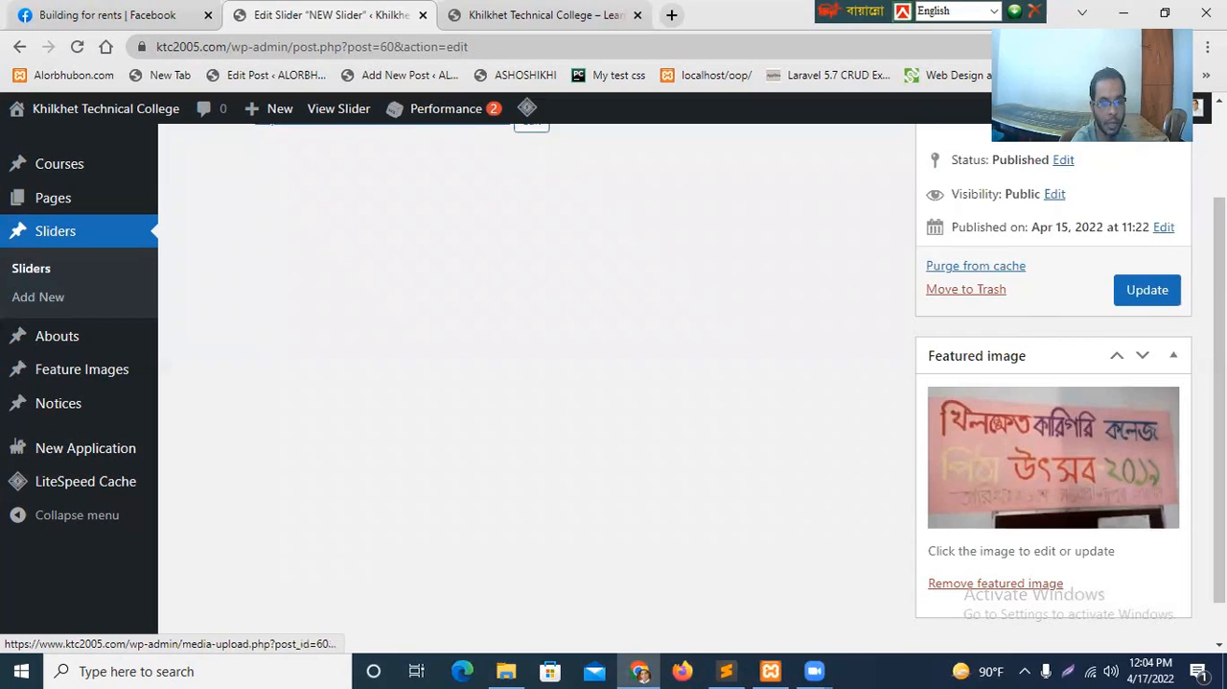
scroll(1053, 456, down, 1)
scroll(1053, 412, up, 2)
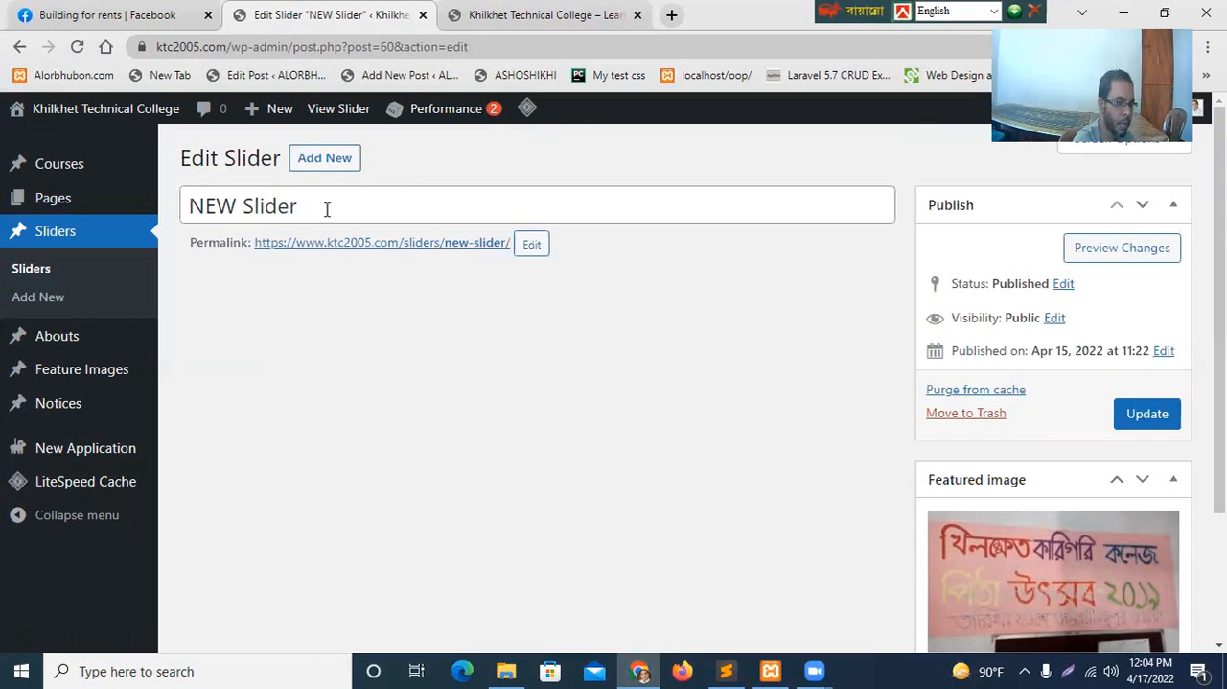
Replace the slider's title with "পিঠা উৎসব, খিলক্ষেত কারিগরি কলেজ", using Unicode Bangla input.
triple_click(395, 196)
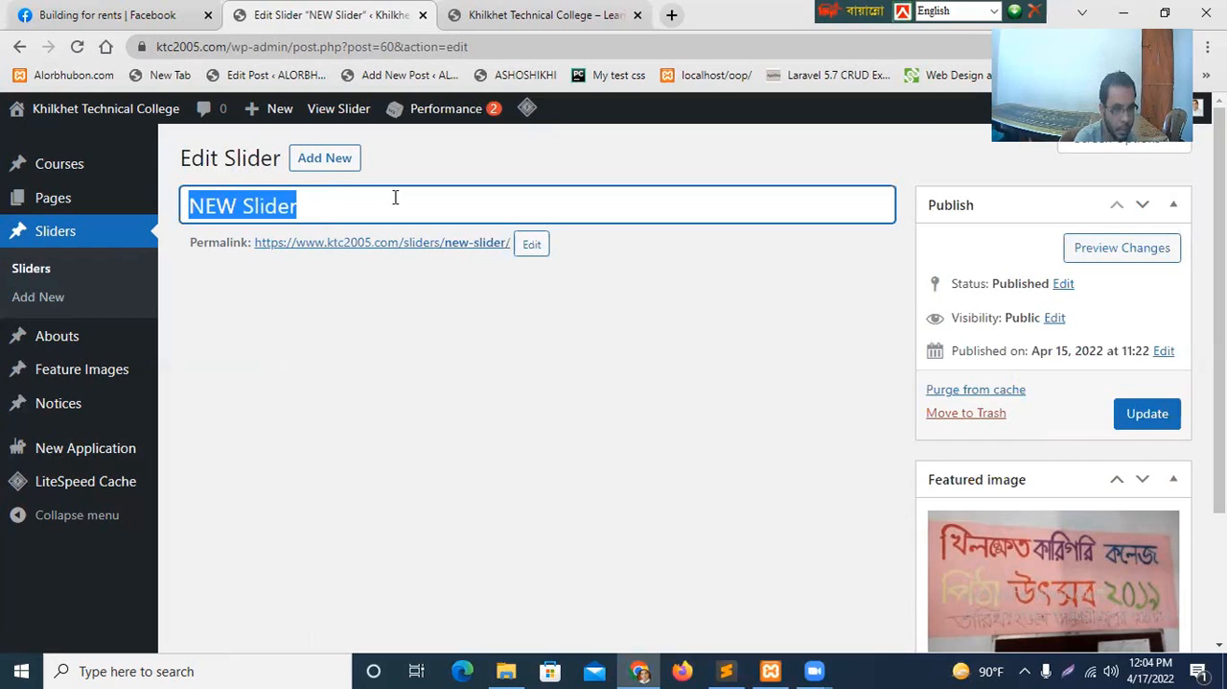
key(F12)
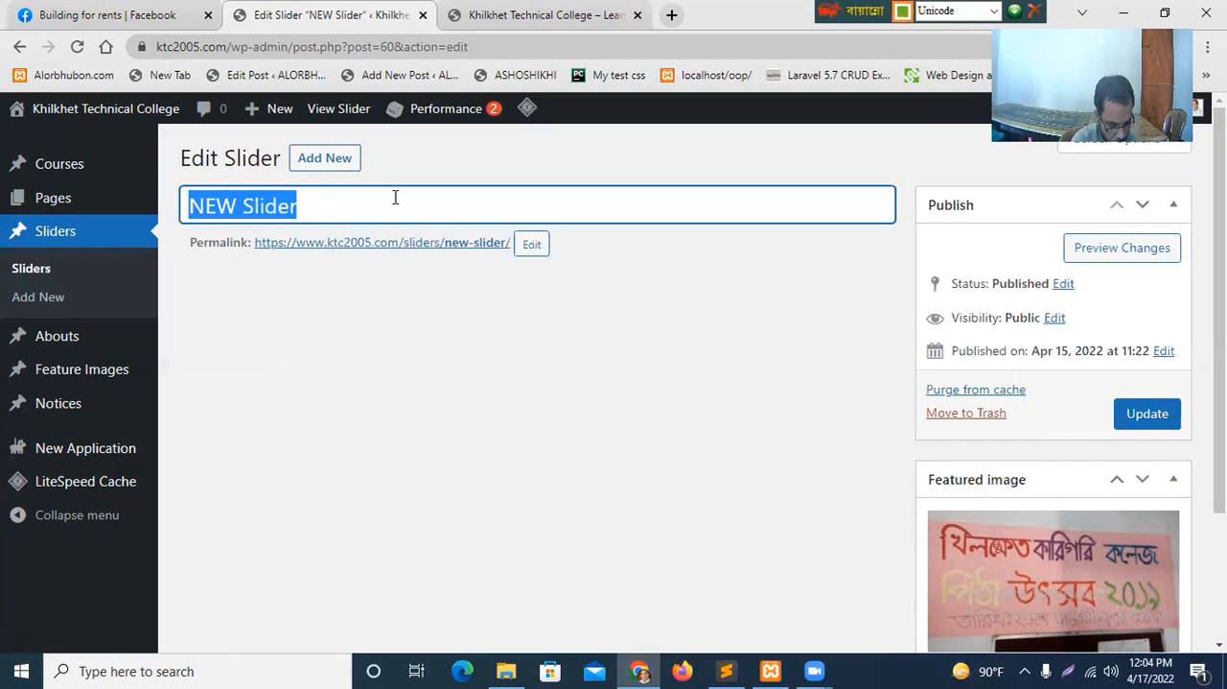
text(পি)
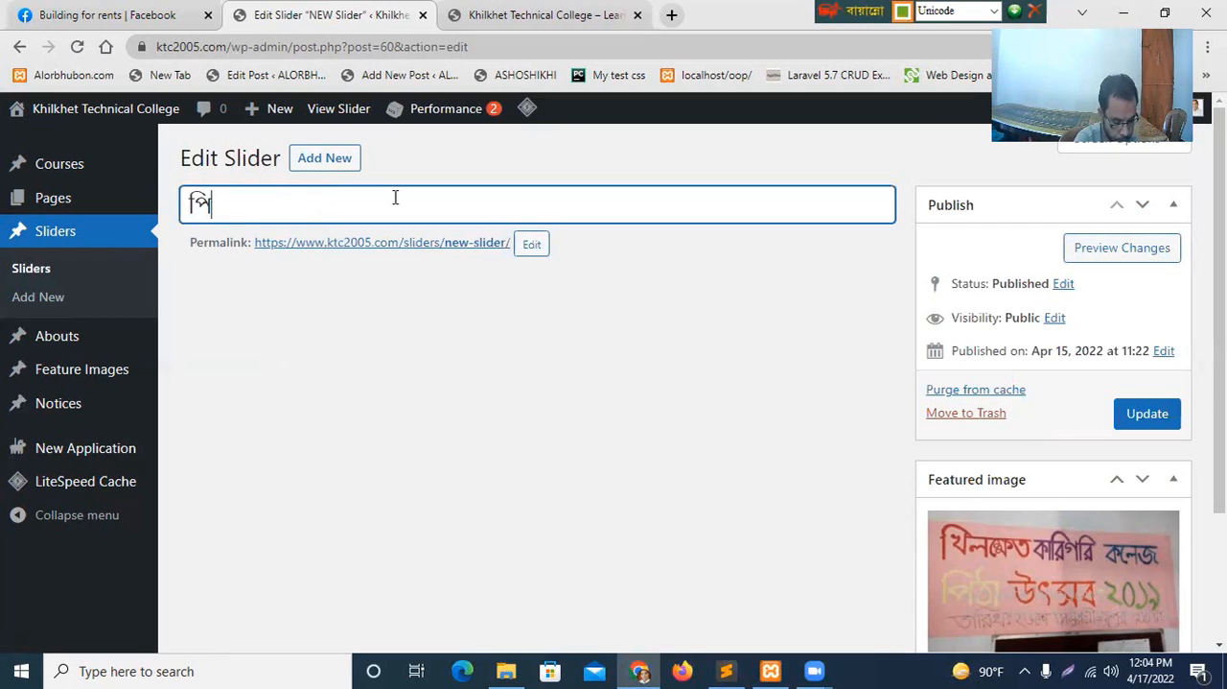
text(ঠা)
text( উ)
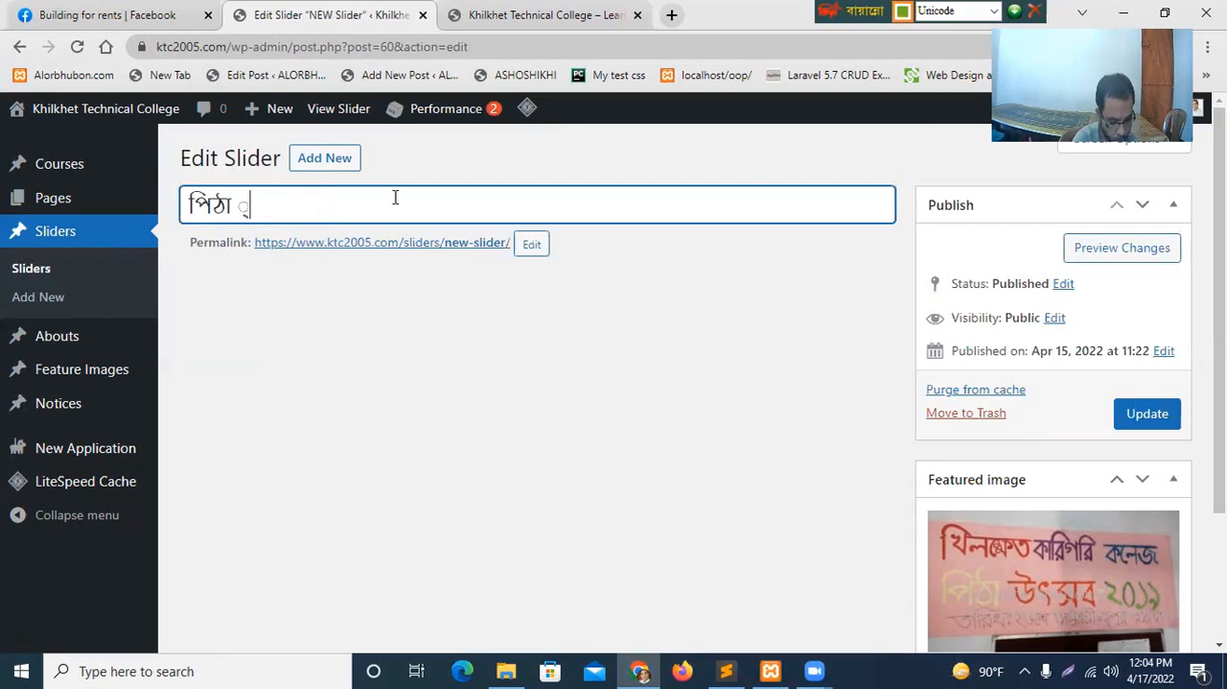
text(ৎ)
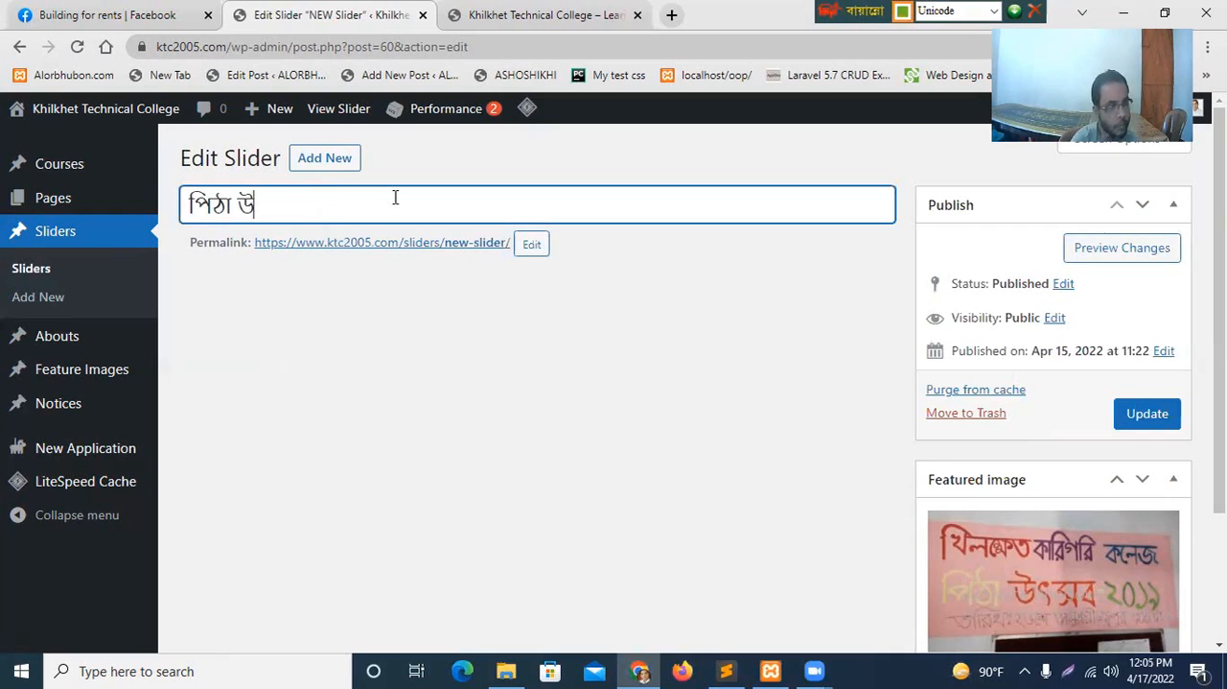
text(সব খিলক্ষেত কারিগরি কলেজ)
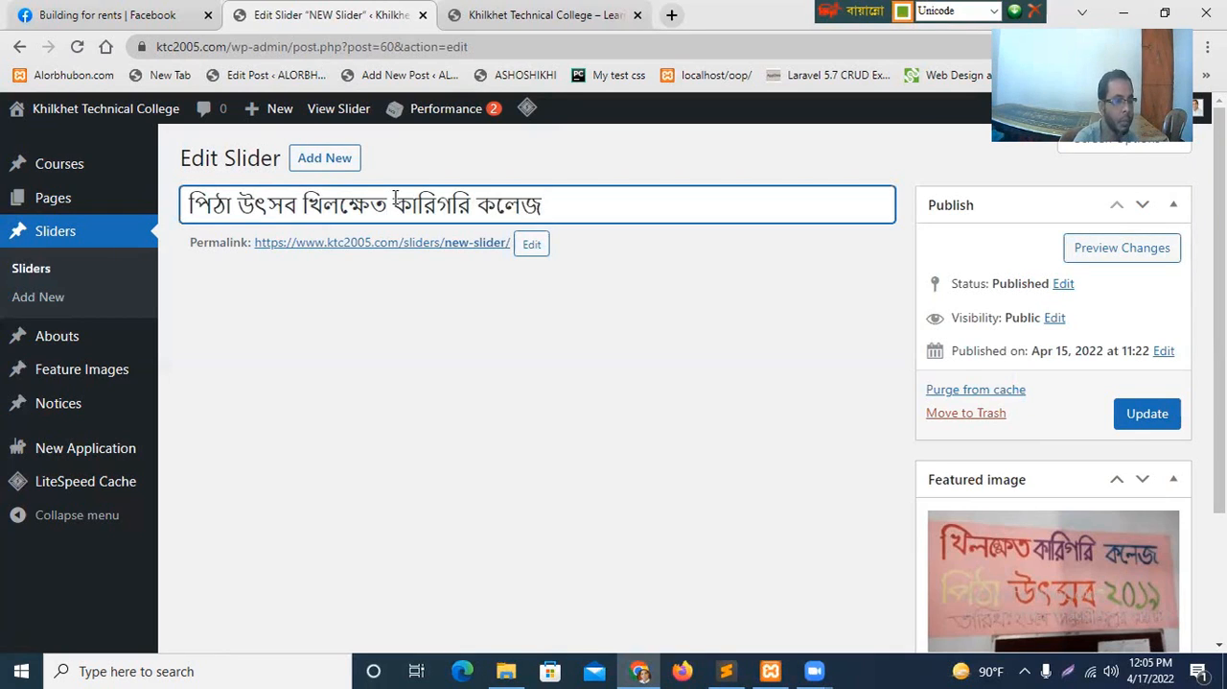
click(298, 213)
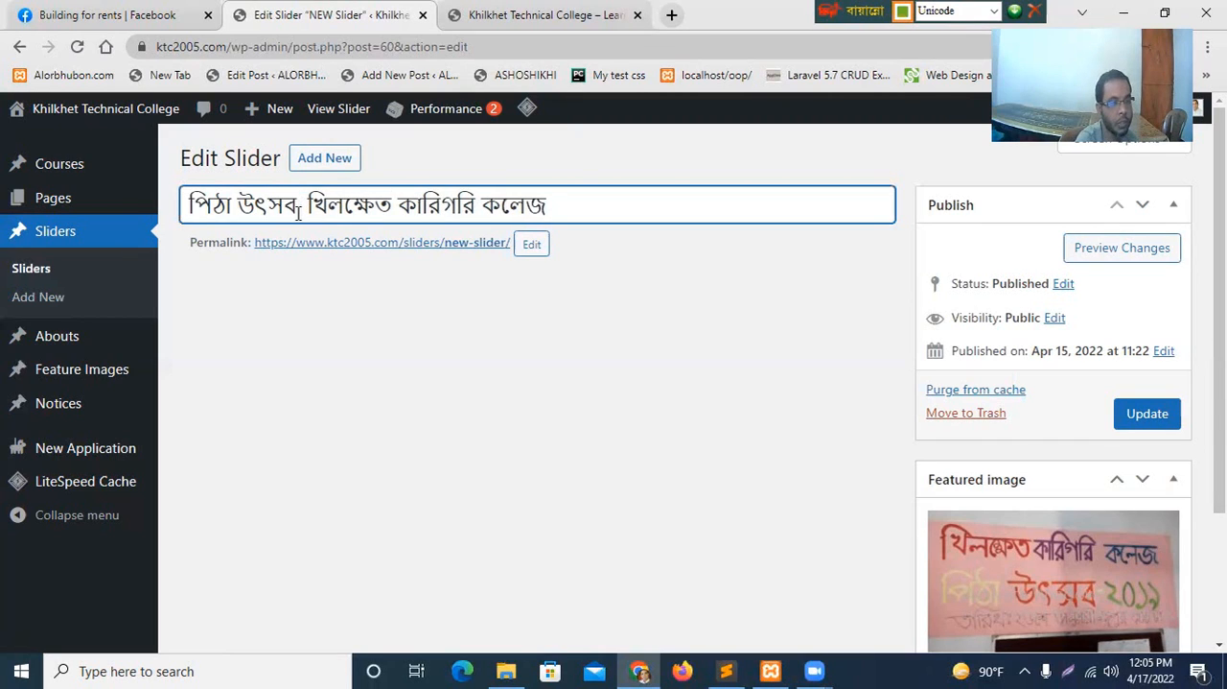
Replace the permalink slug with a copy of the slider's title and update the published slider.
drag(560, 203, 168, 211)
key(ctrl+c)
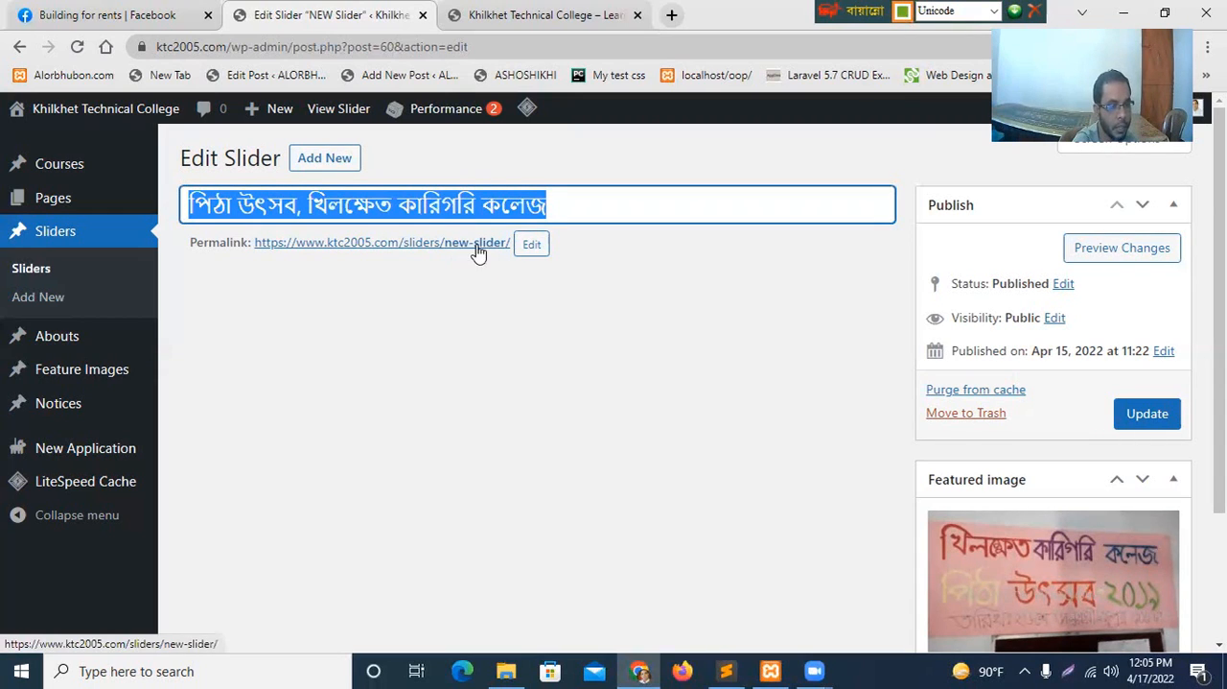
click(531, 244)
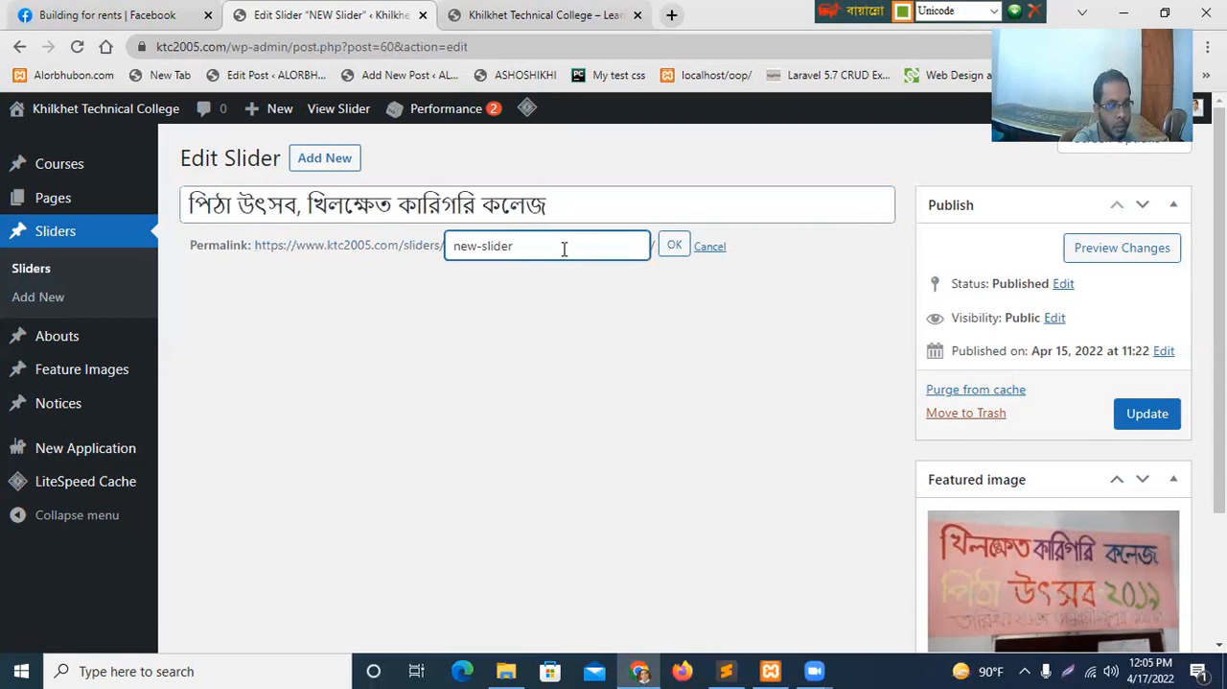
drag(564, 248, 423, 249)
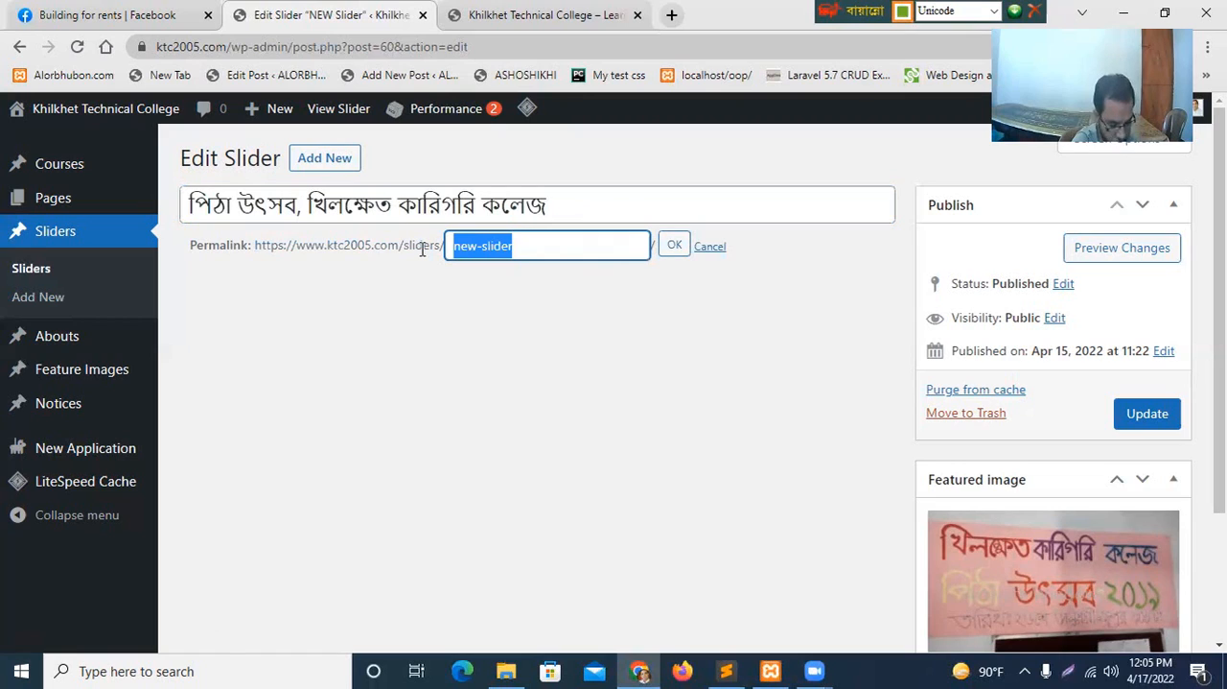
key(ctrl+v)
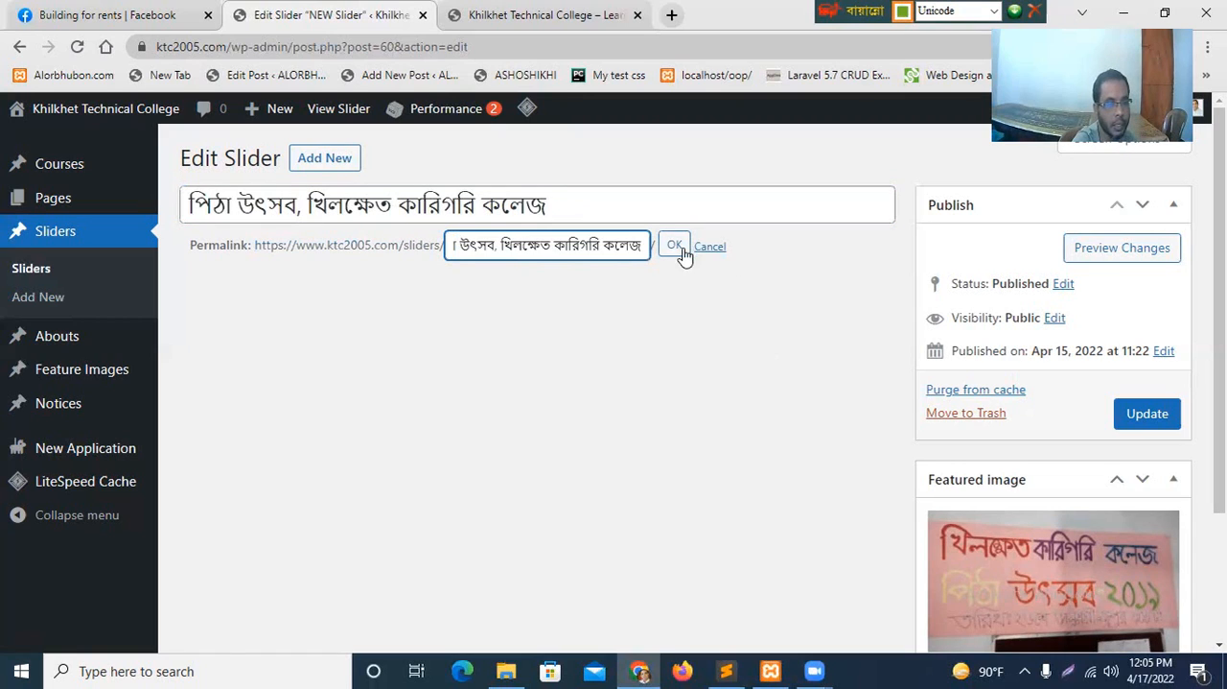
click(675, 246)
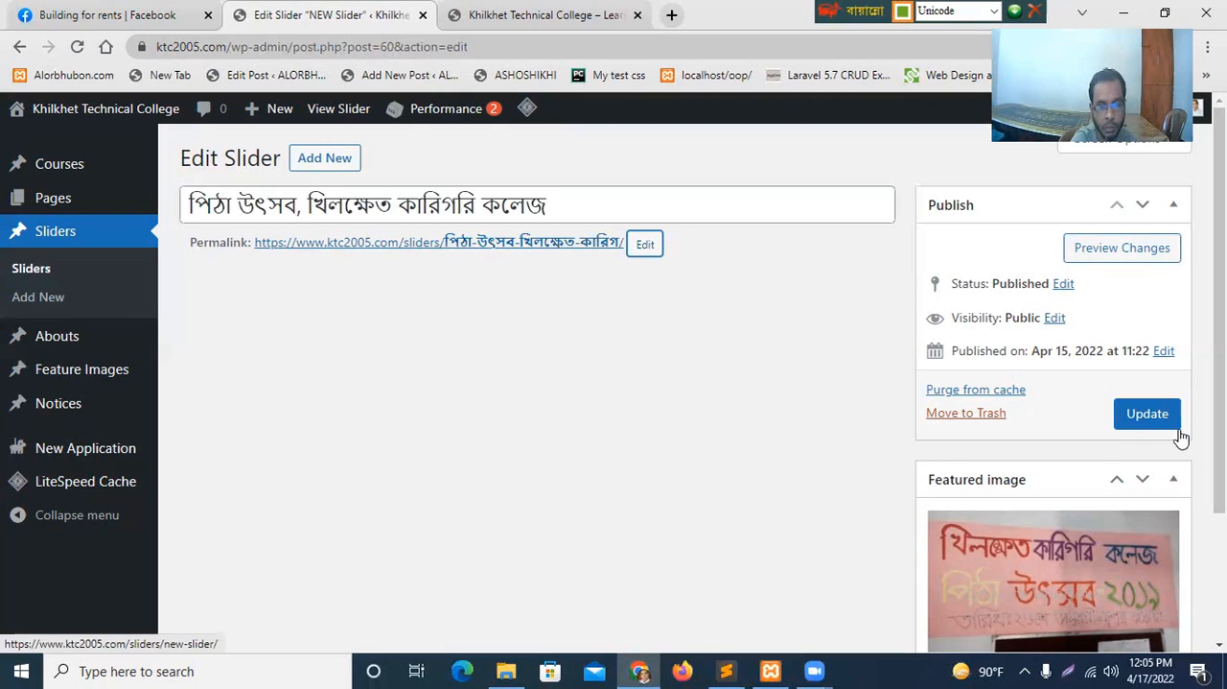
click(1151, 418)
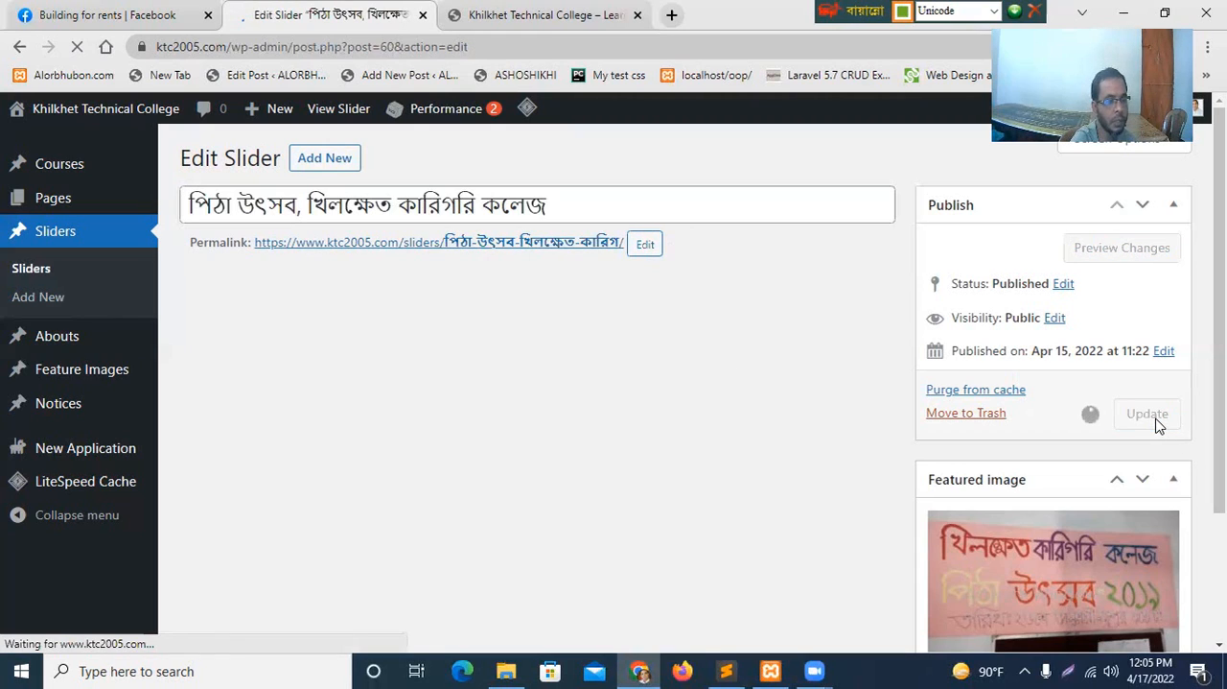
Reload the college homepage and check the caption of the pitha festival slide.
click(520, 22)
click(77, 44)
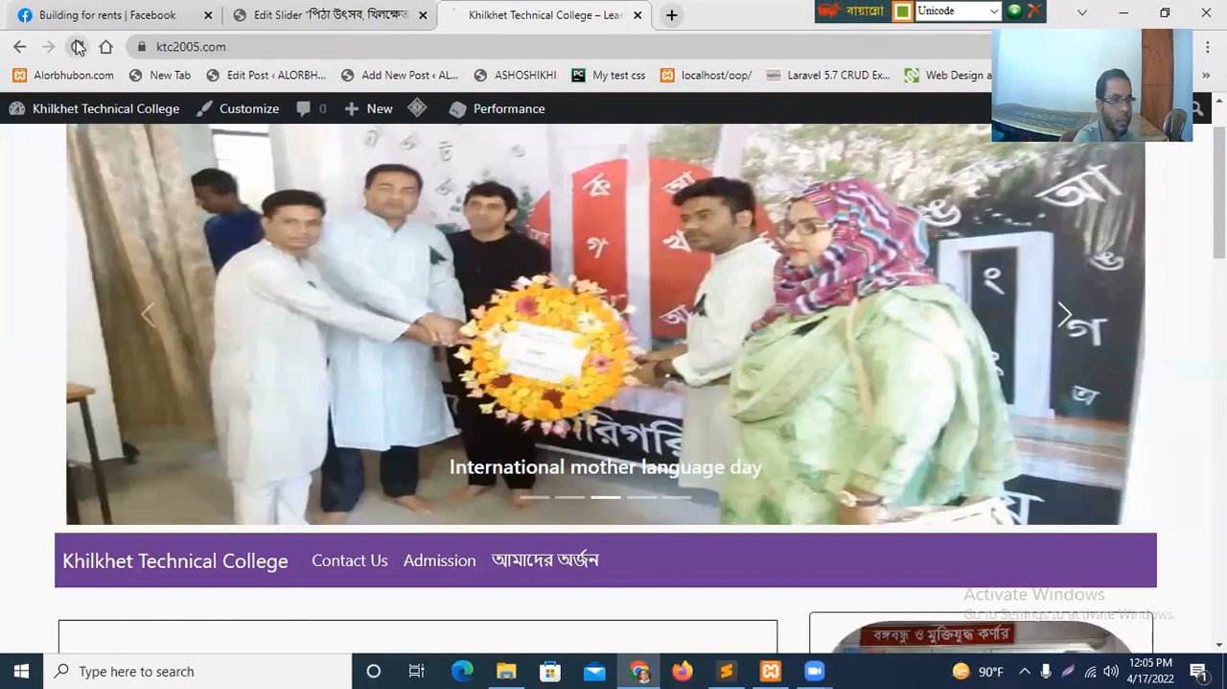
click(77, 46)
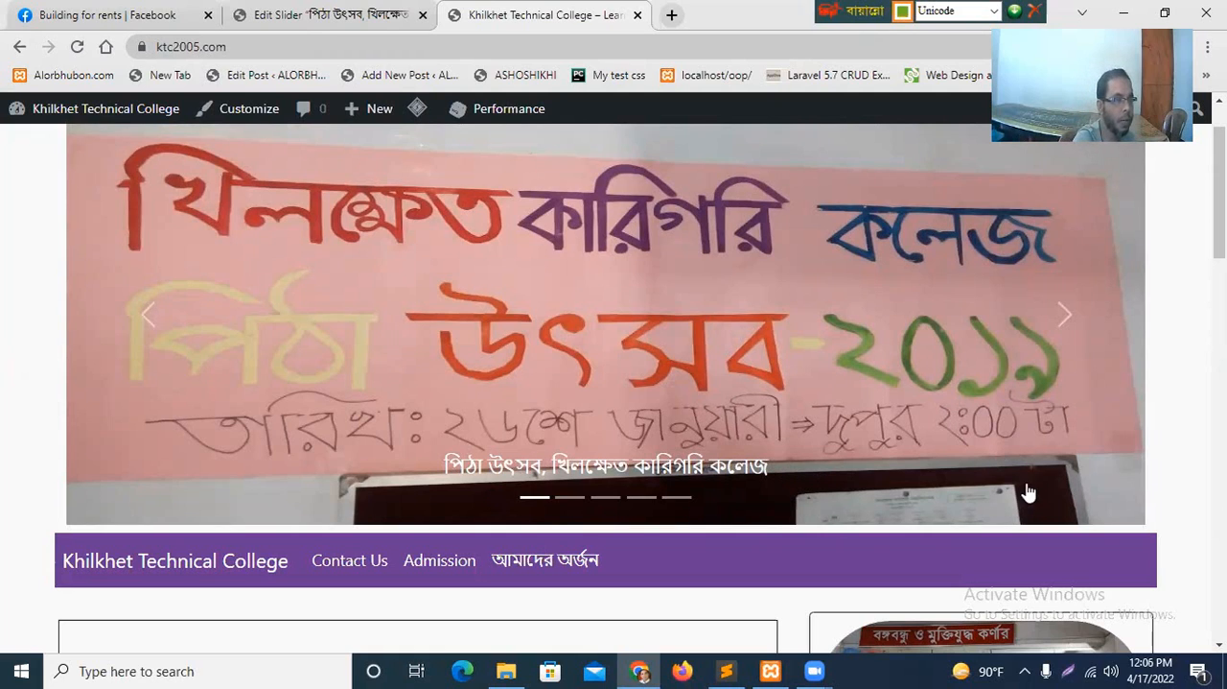
key(ctrl+shift+Tab)
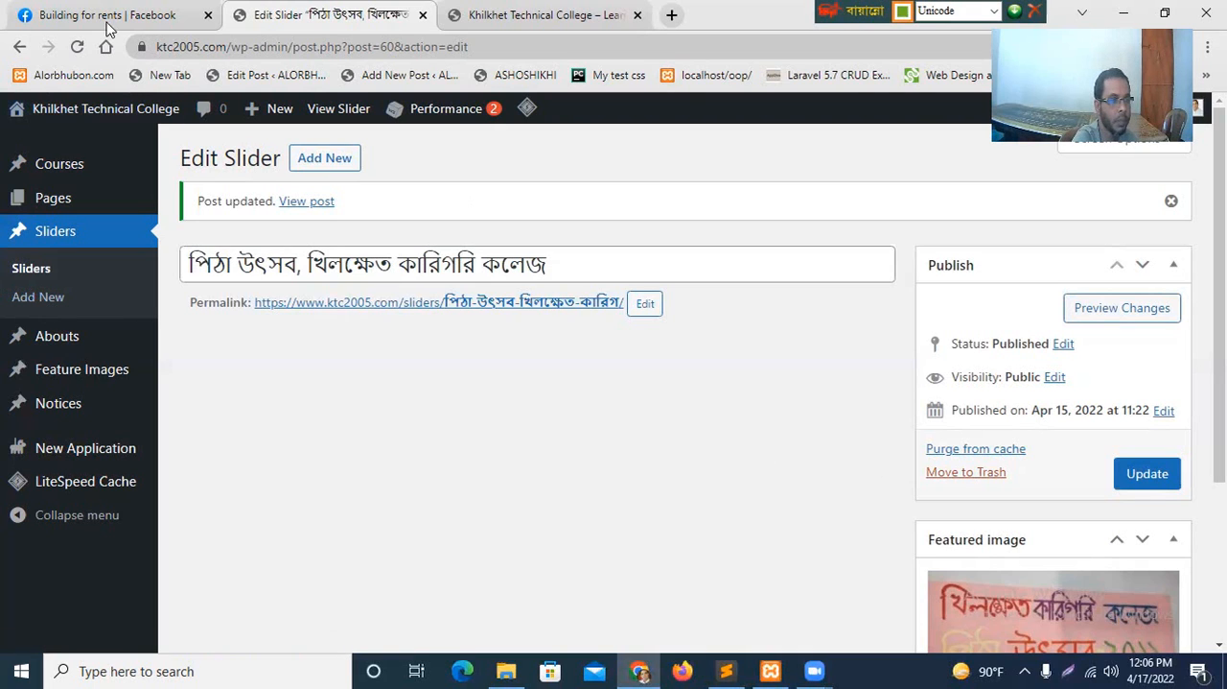
click(521, 18)
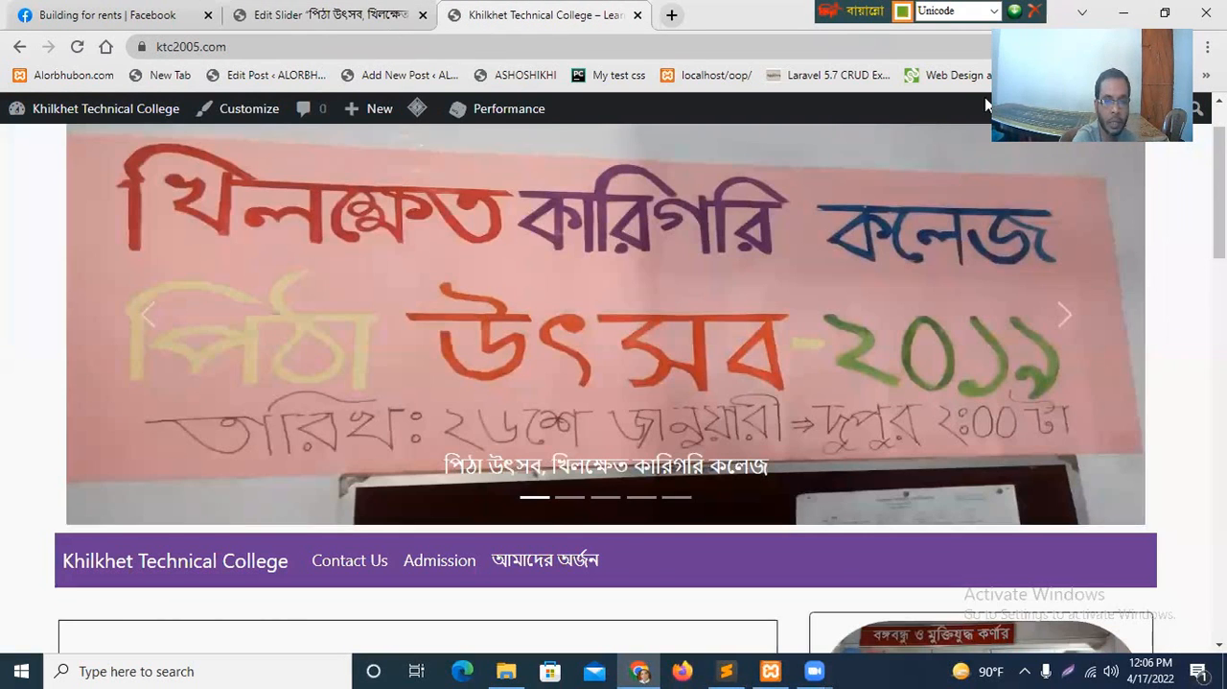
Look over the homepage sections below the slideshow and return to the slider's edit page.
scroll(355, 233, down, 6)
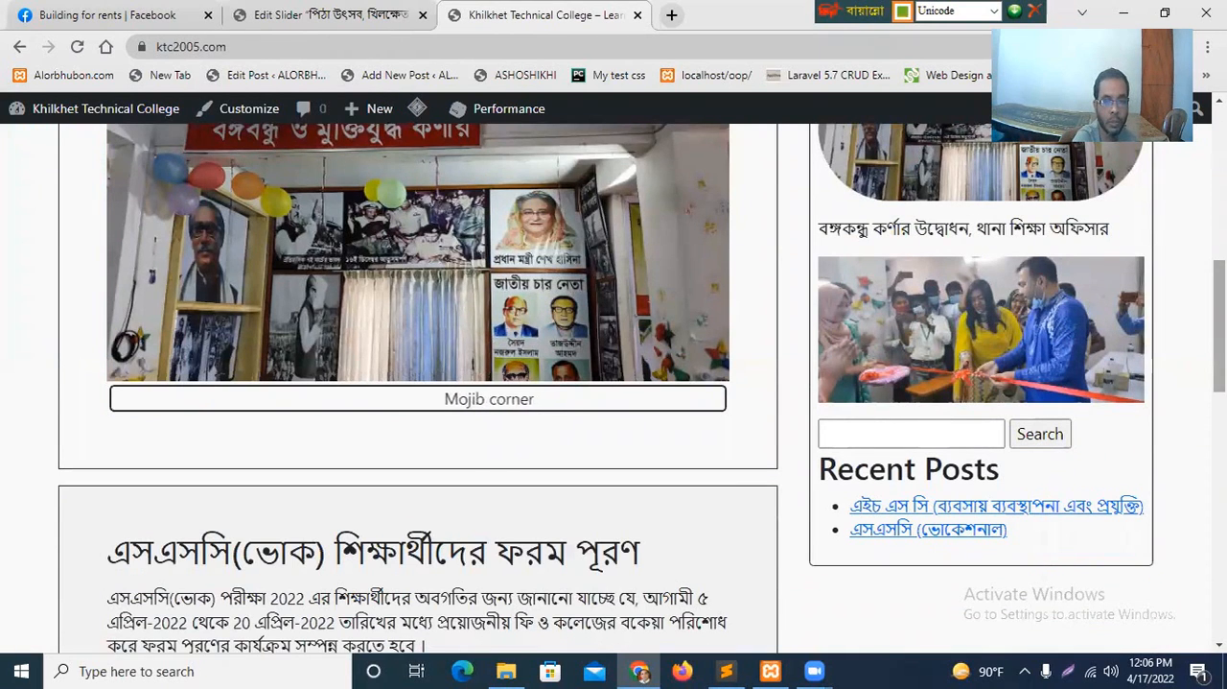
scroll(266, 353, up, 2)
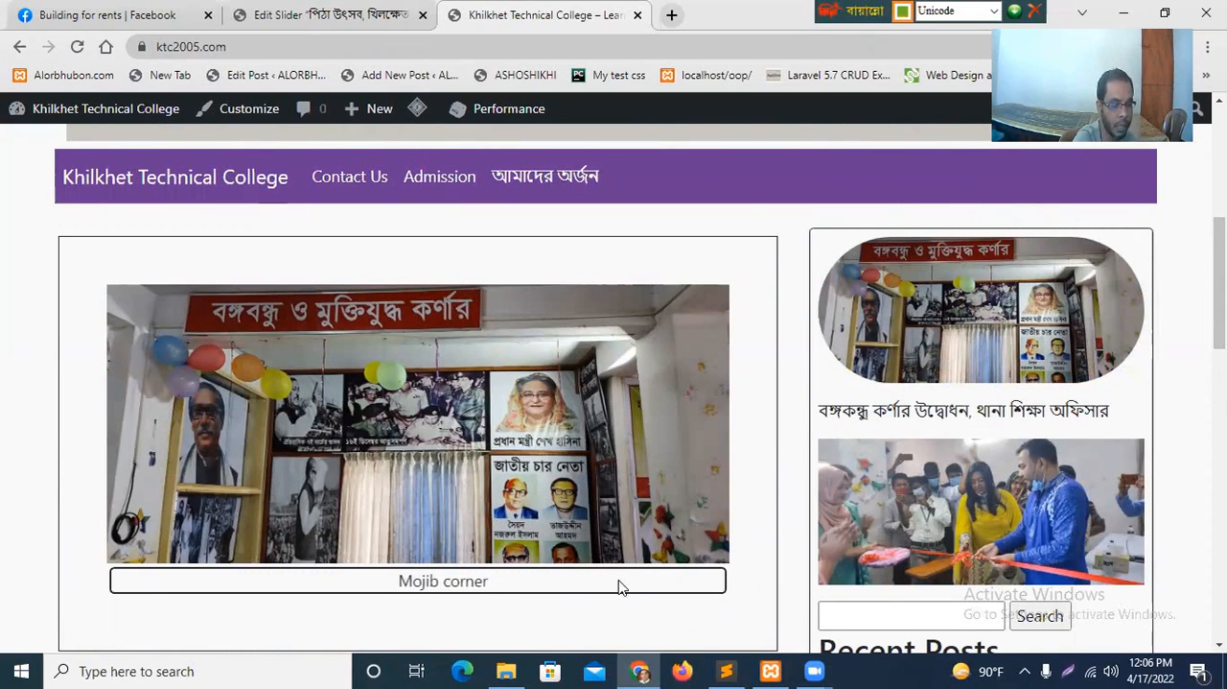
click(333, 15)
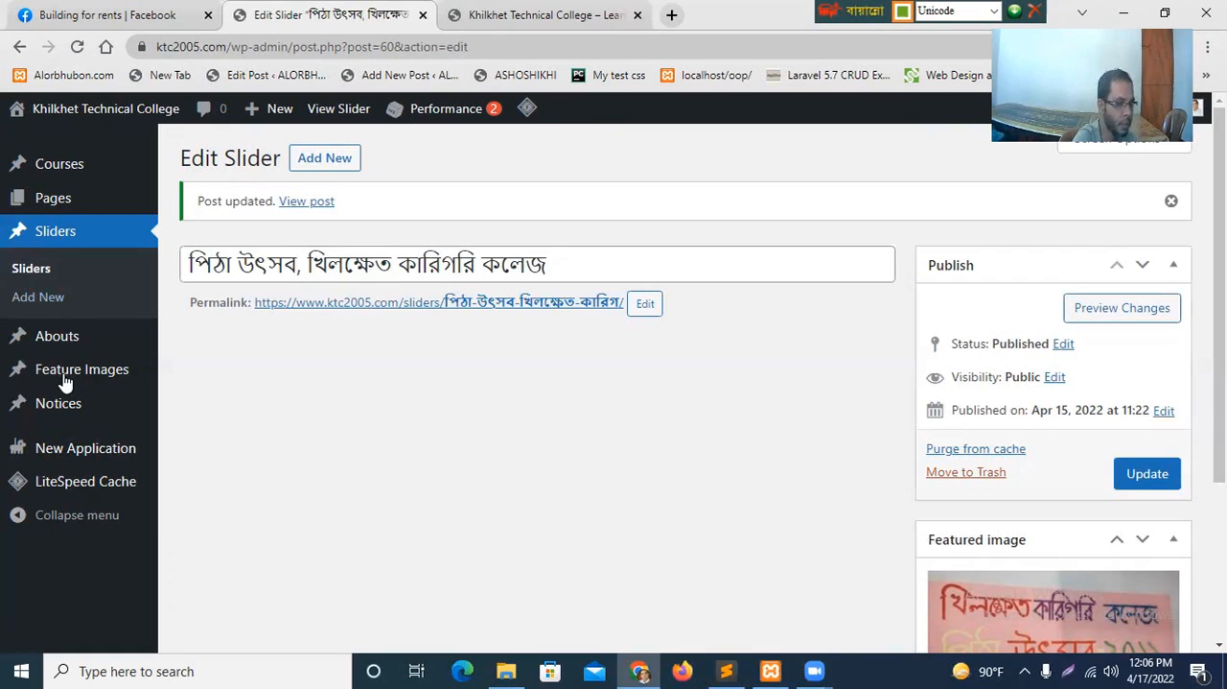
Open the list of feature images and compare it with the feature image section on the college homepage.
mouse_move(55, 382)
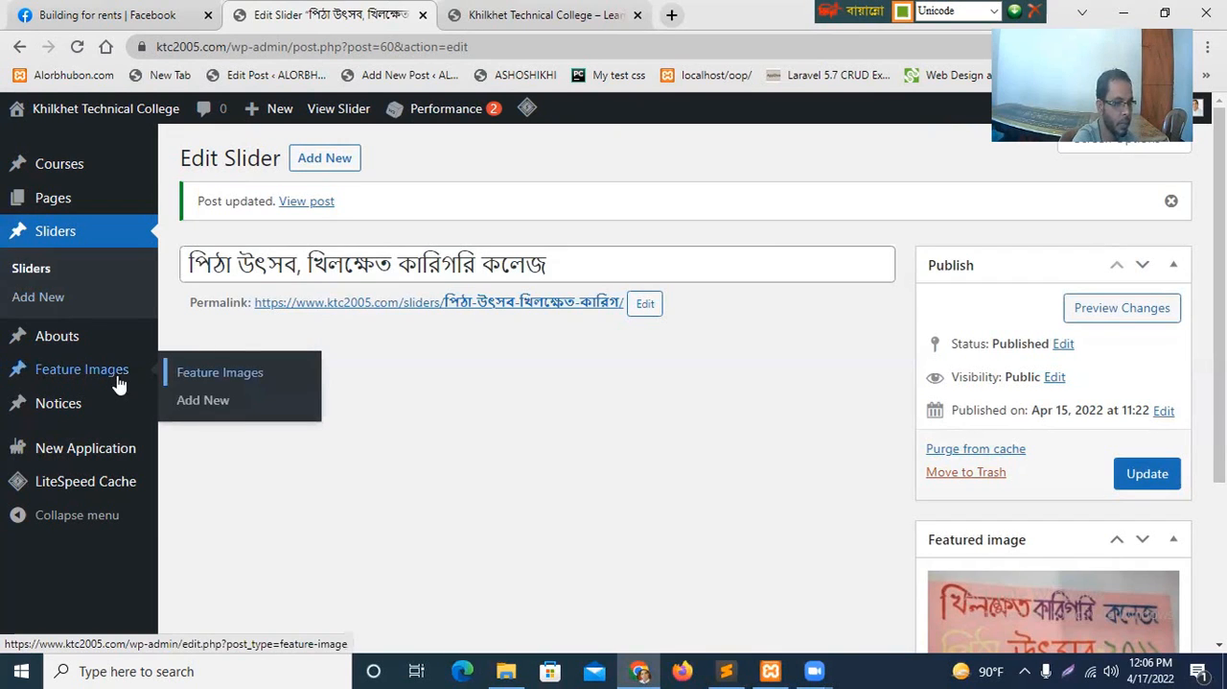
click(213, 381)
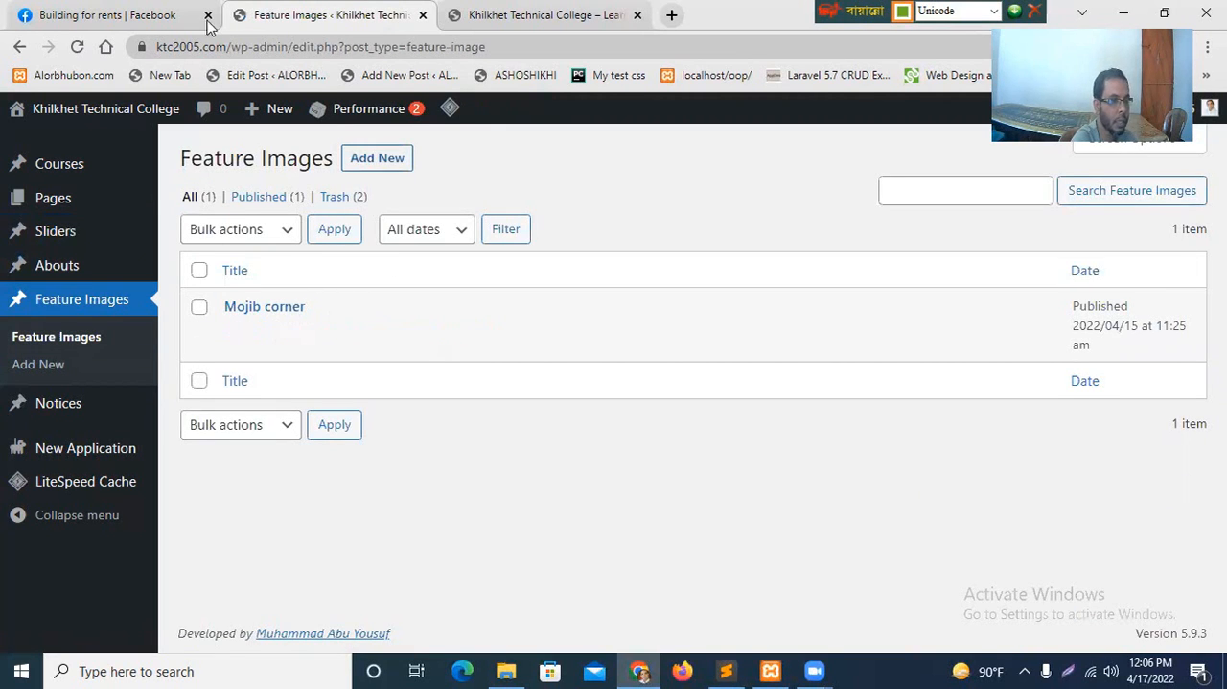
click(507, 17)
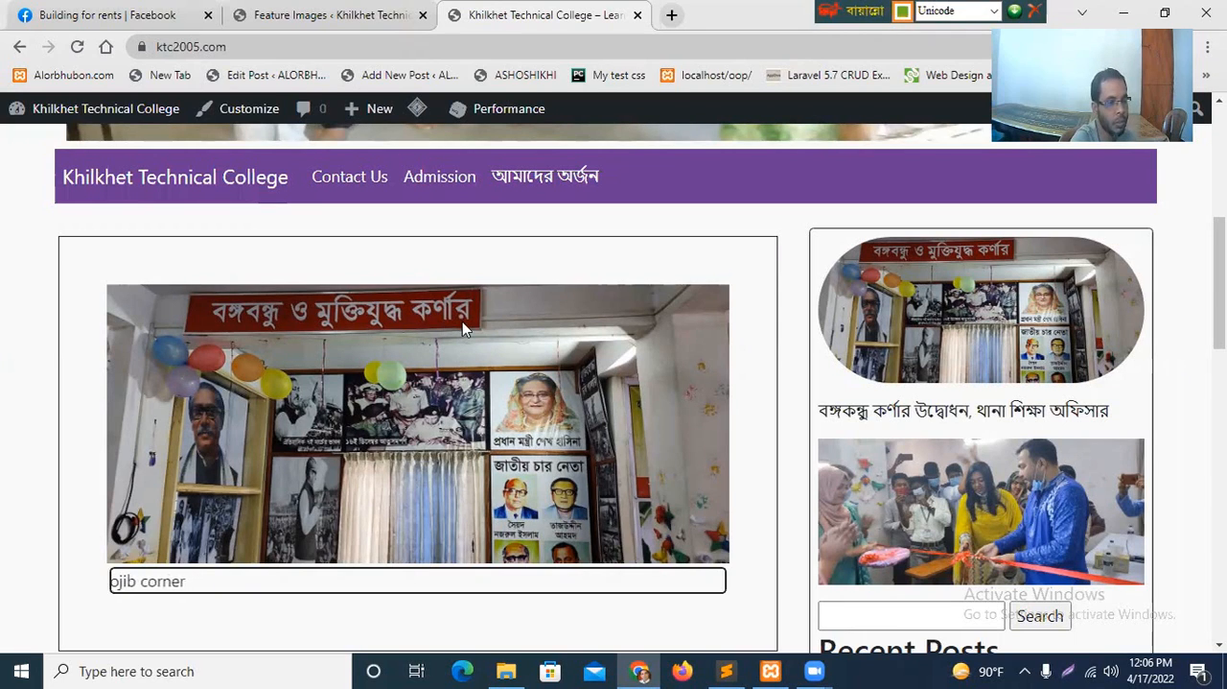
click(314, 13)
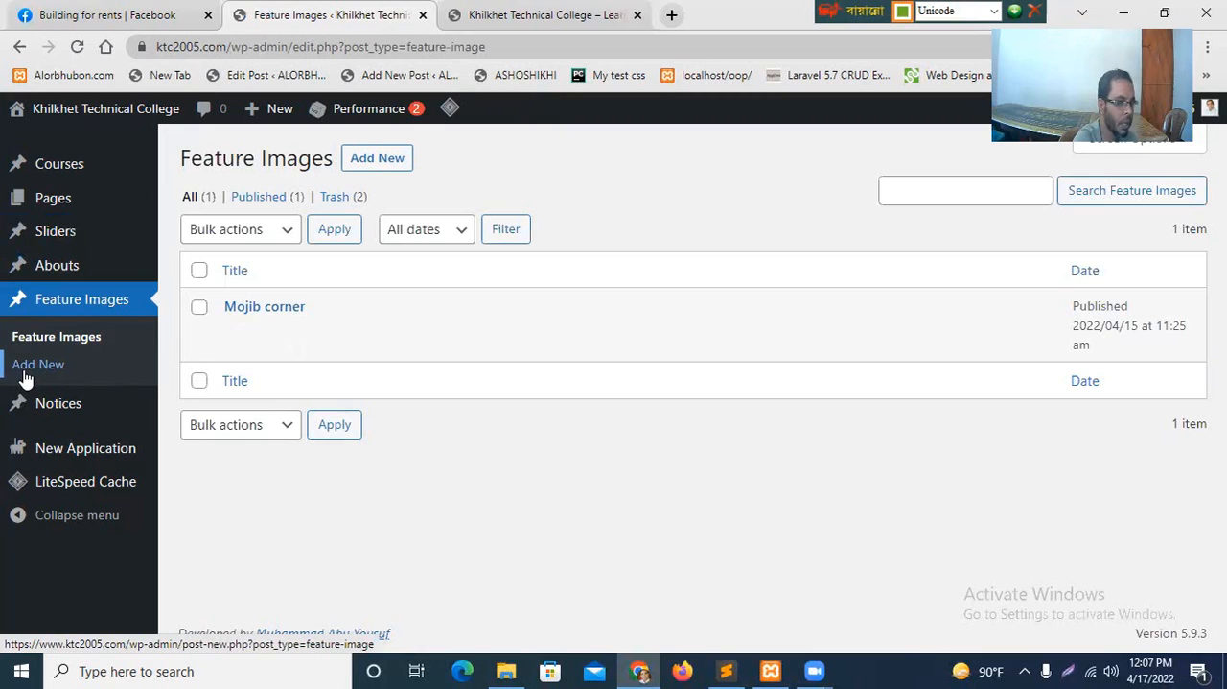
Open a blank feature image entry, view its media library and file upload options, and close the image picker.
click(369, 158)
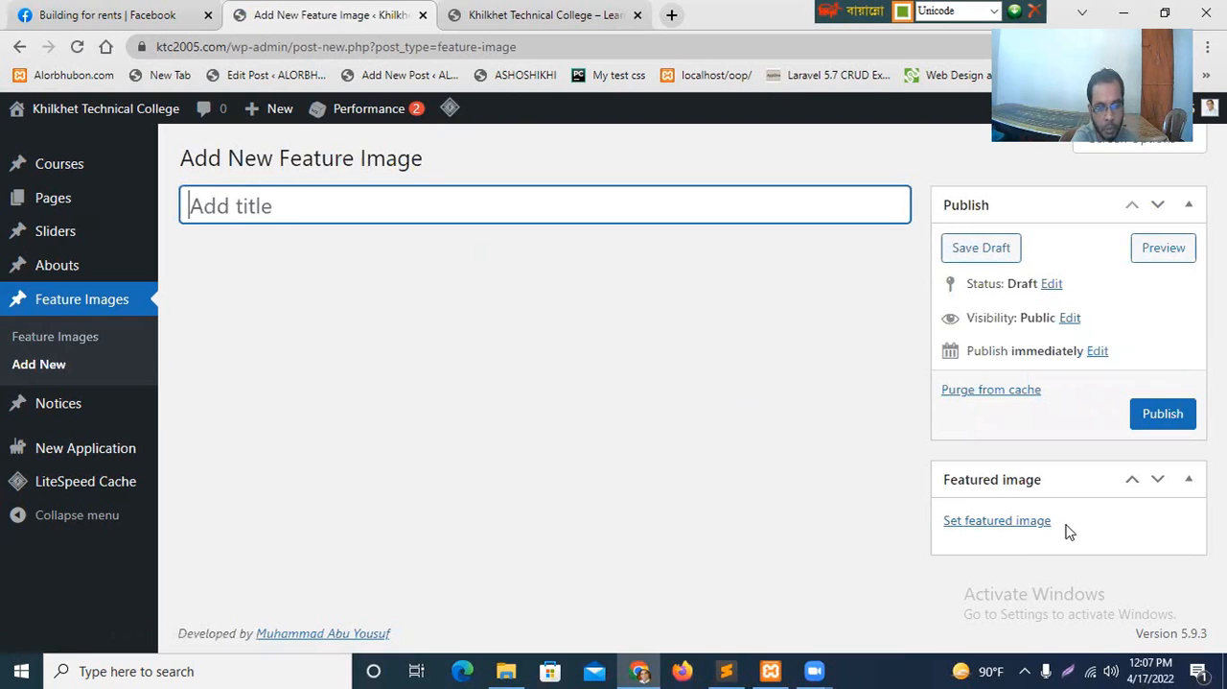
click(991, 526)
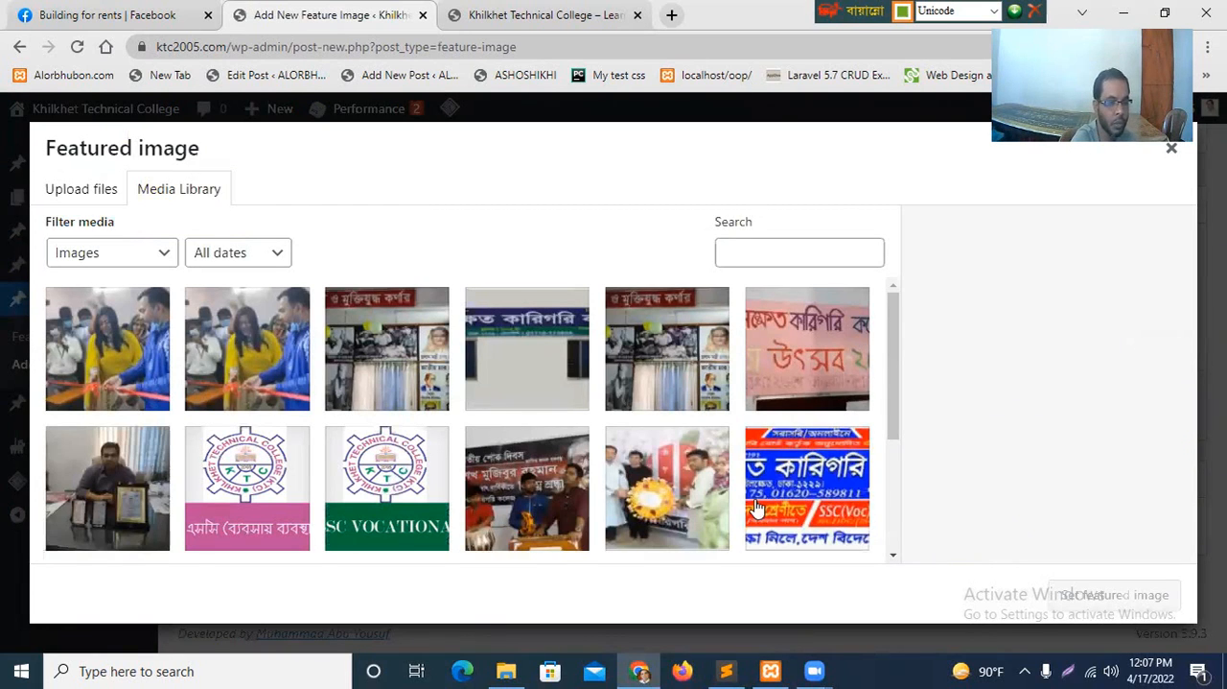
click(78, 190)
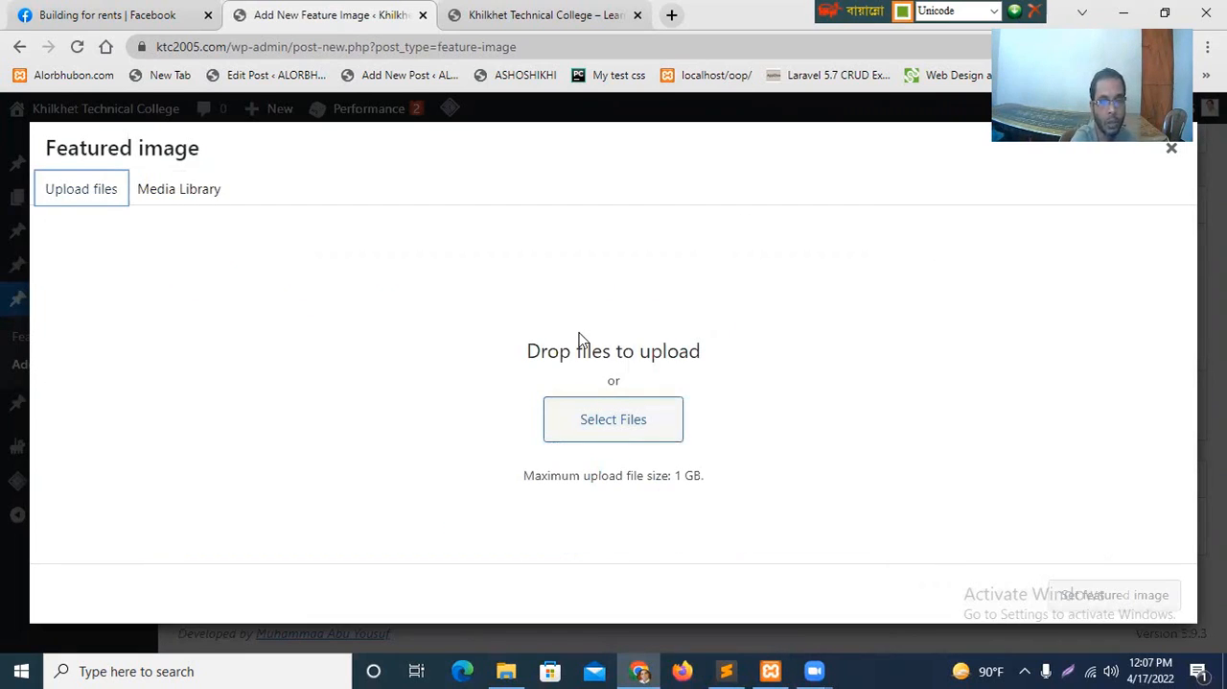
key(Escape)
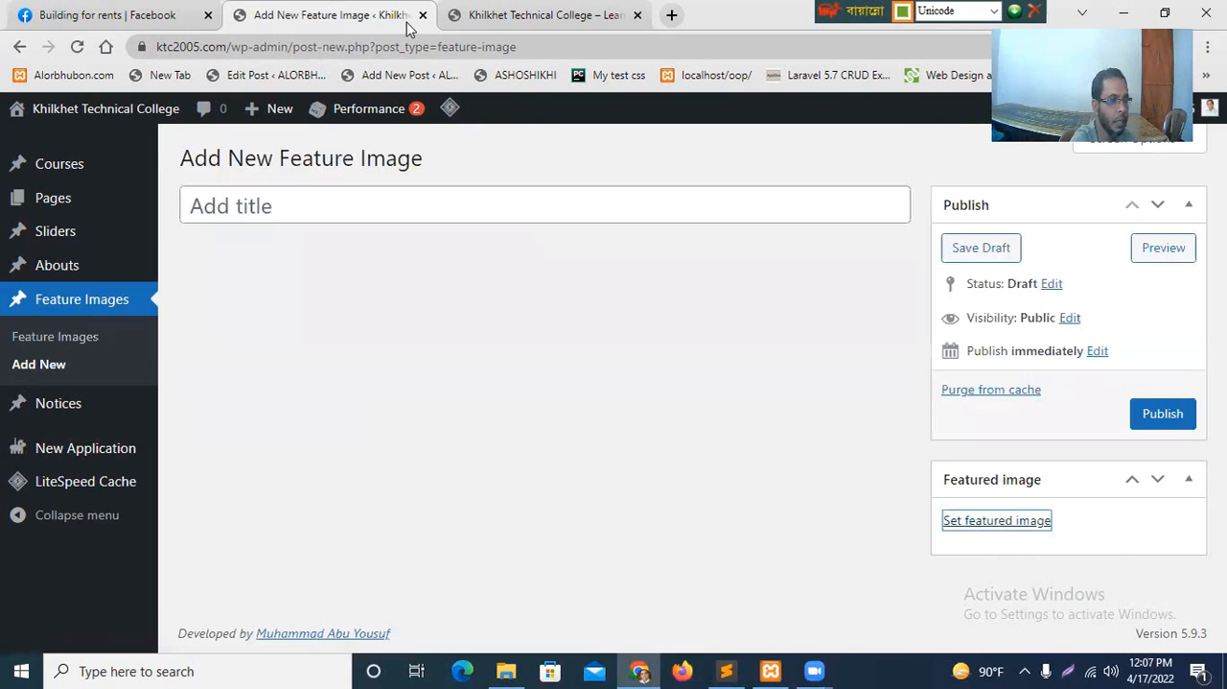
View the notice section on the college homepage and return to the dashboard.
key(ctrl+Tab)
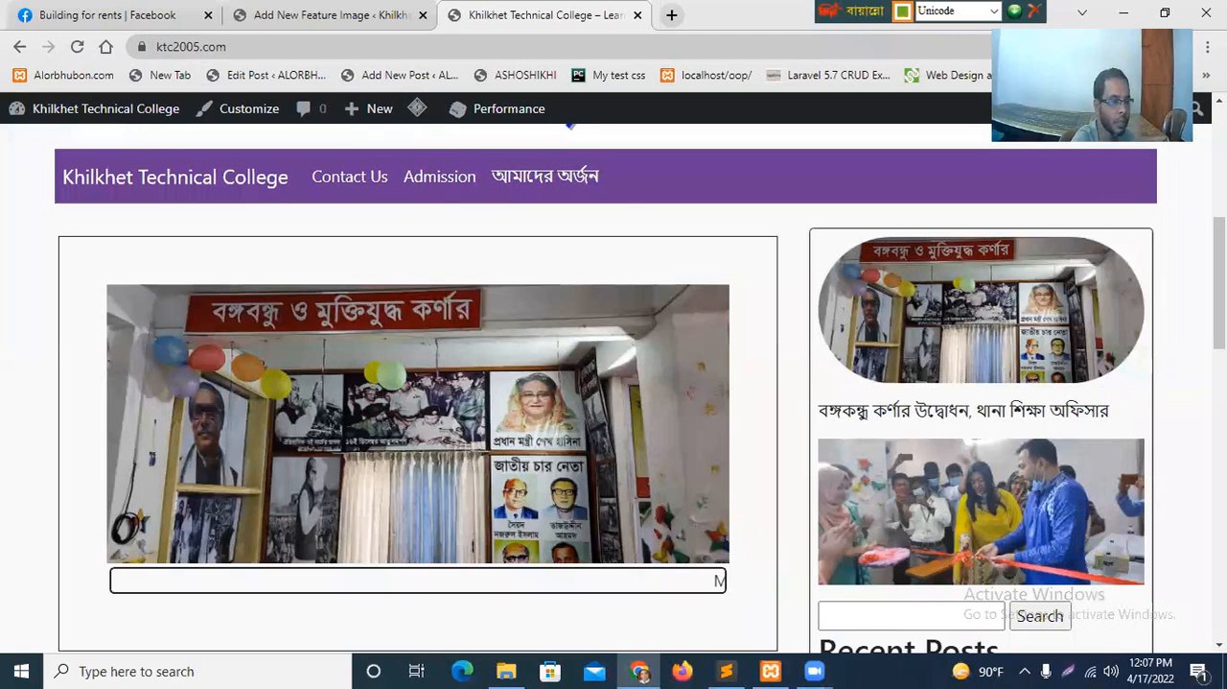
scroll(145, 322, down, 5)
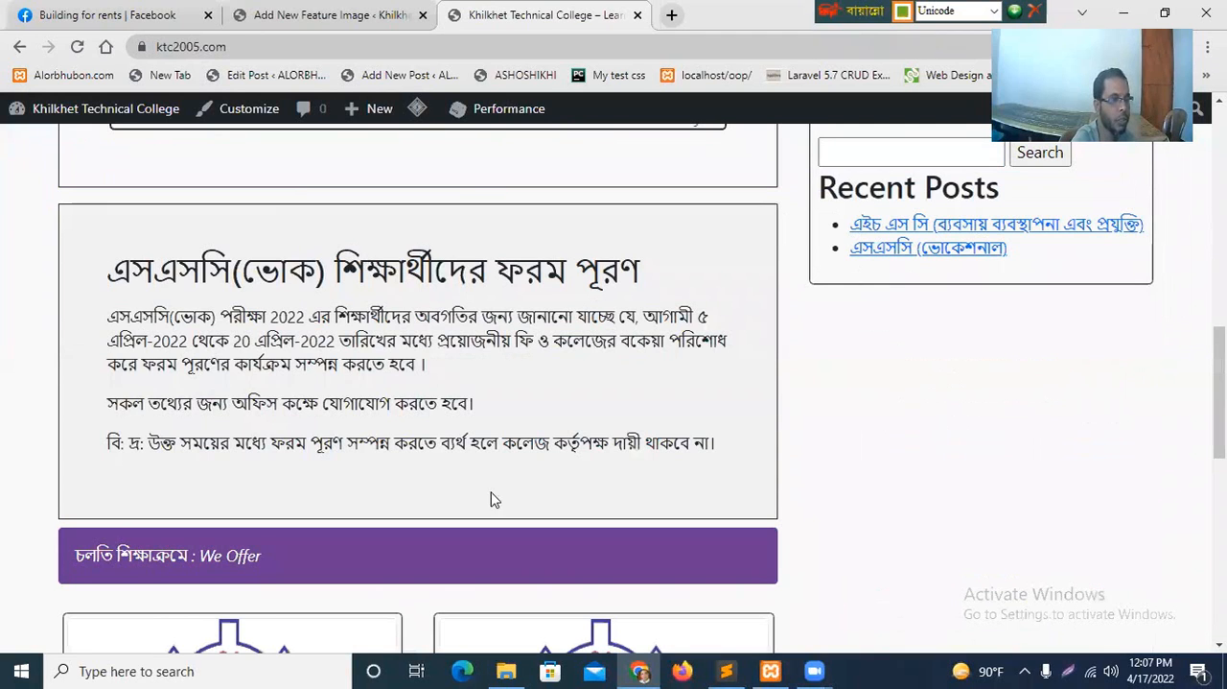
click(323, 13)
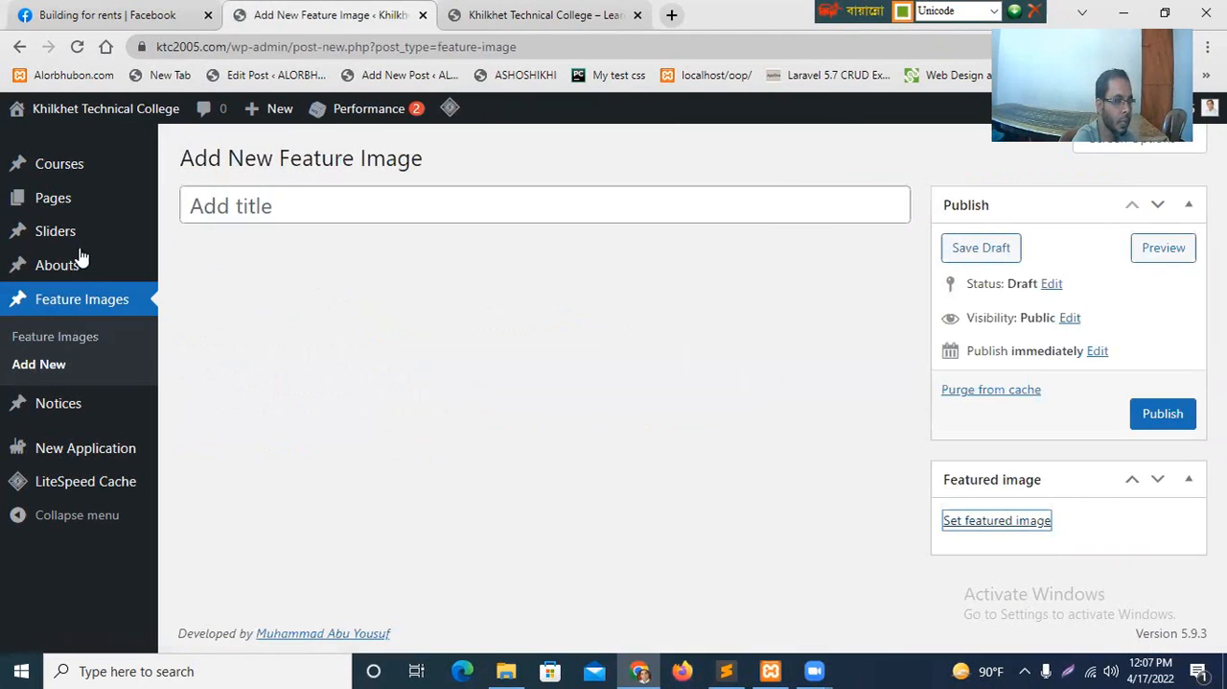
Open the notices list and start a blank new notice to view its title field and content editor.
mouse_move(63, 410)
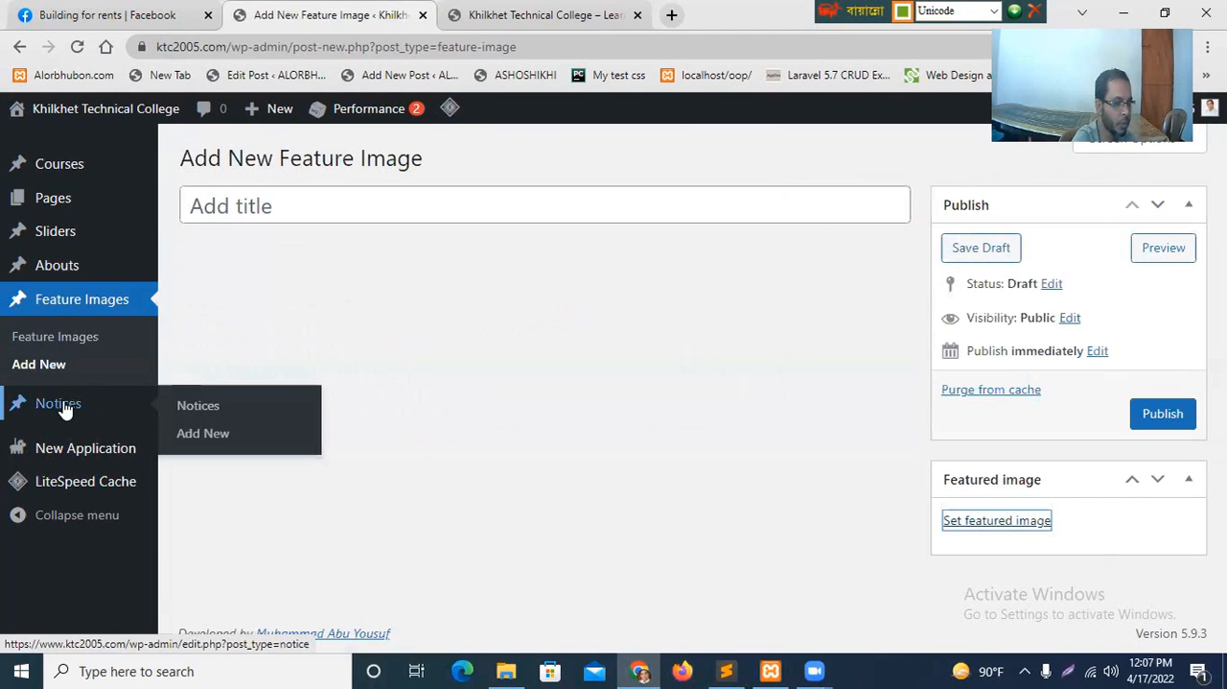
click(63, 409)
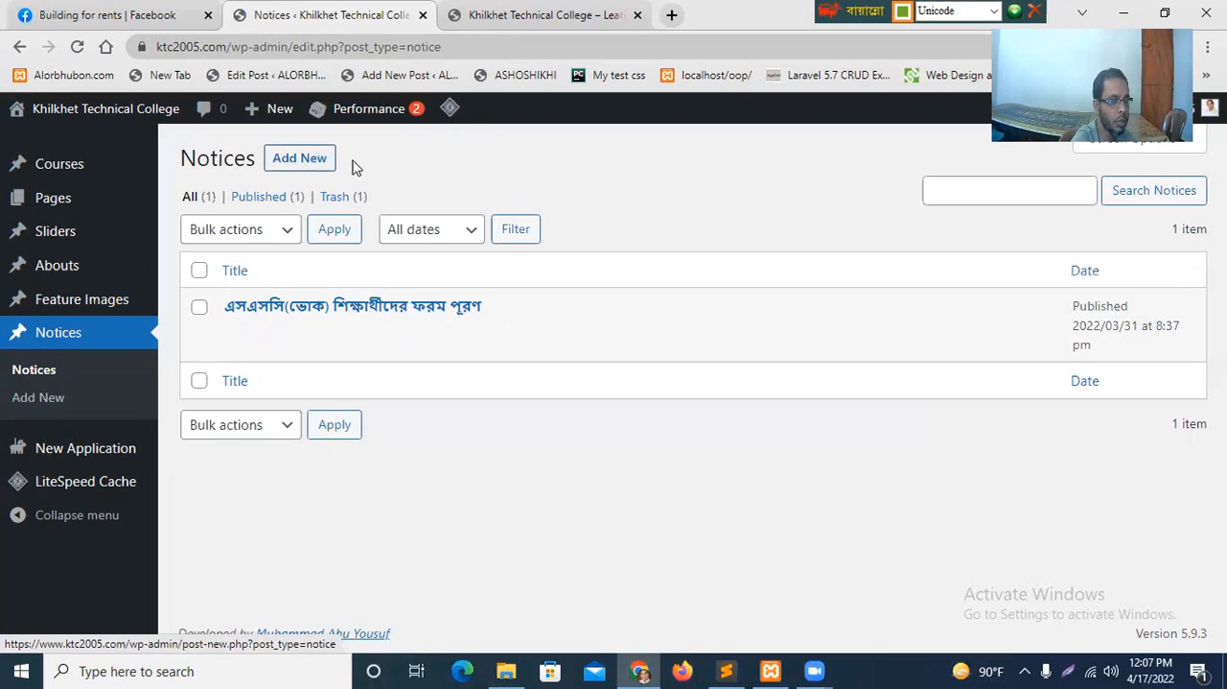
click(300, 159)
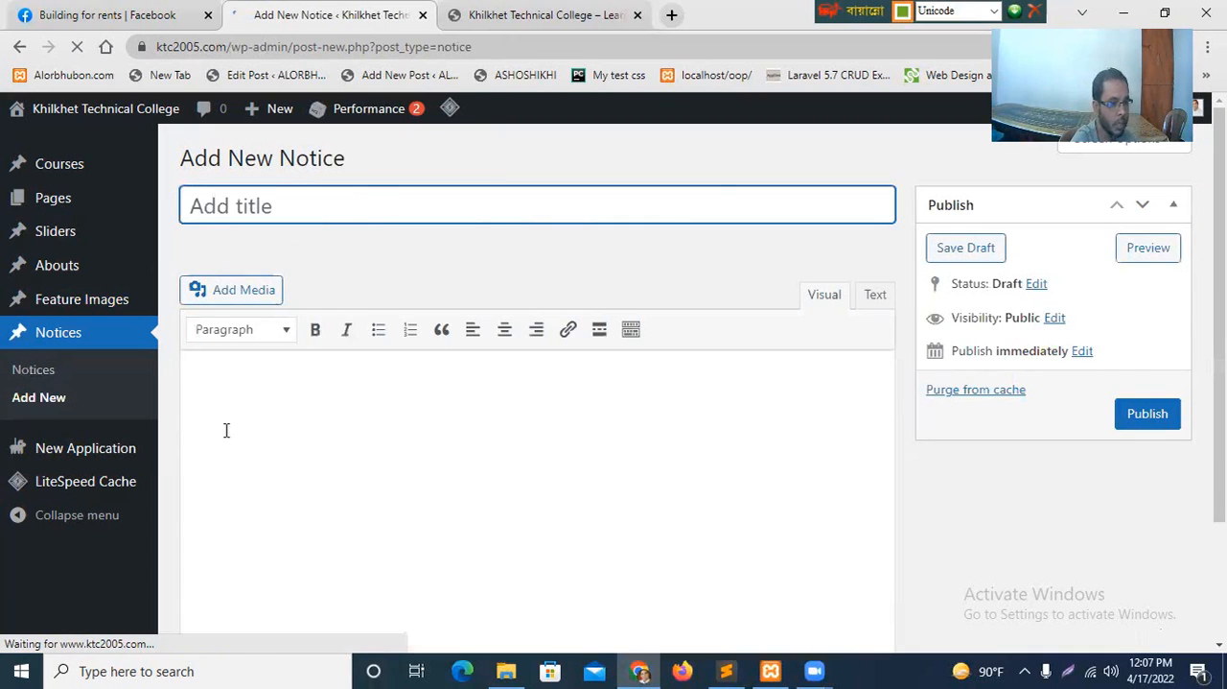
click(188, 380)
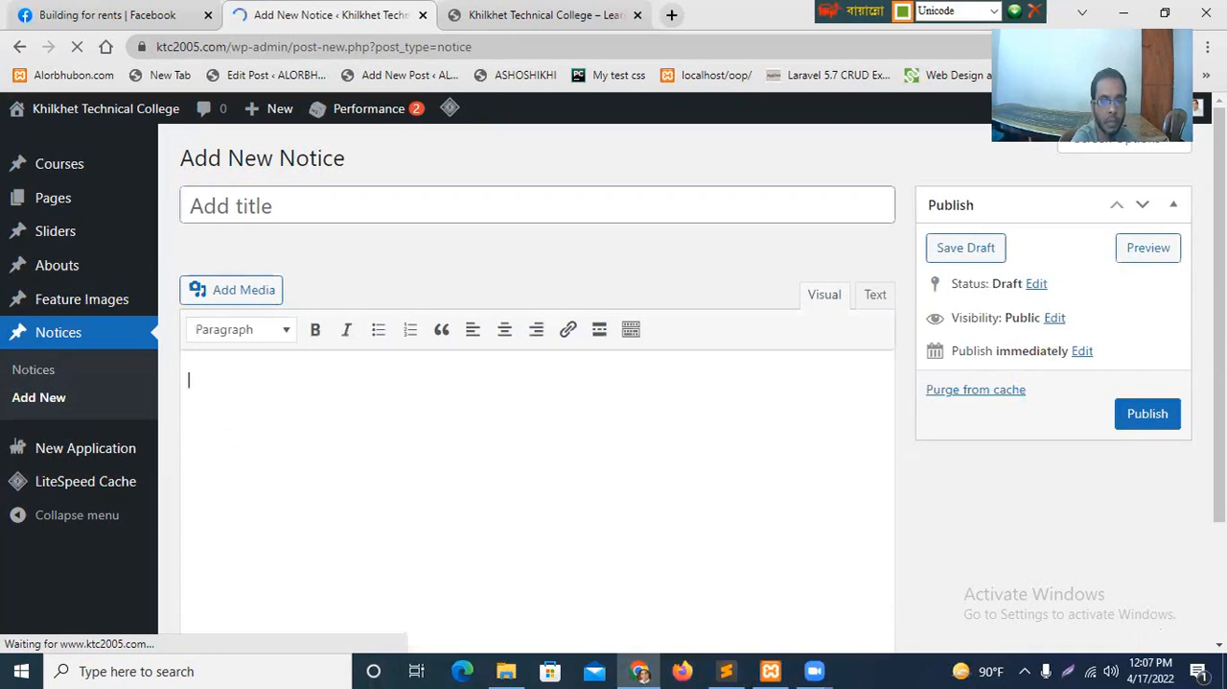
scroll(839, 500, down, 2)
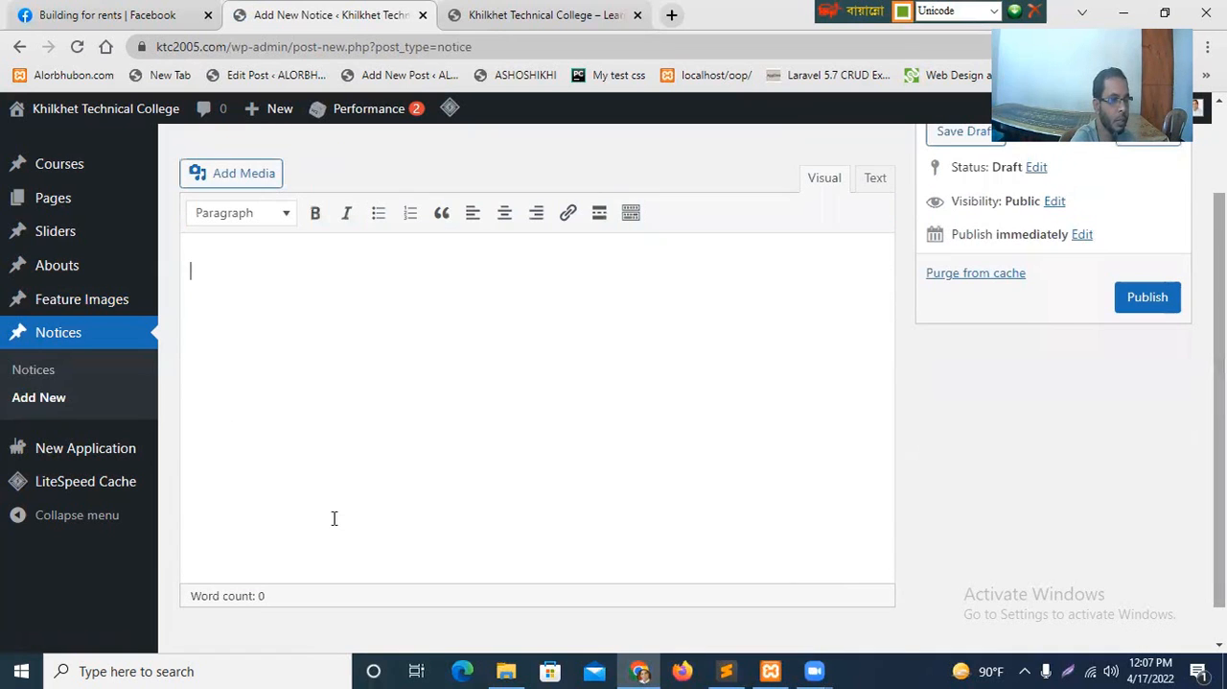
Look over the notice and the course cards under "We Offer" on the college homepage, and return to the dashboard.
click(546, 14)
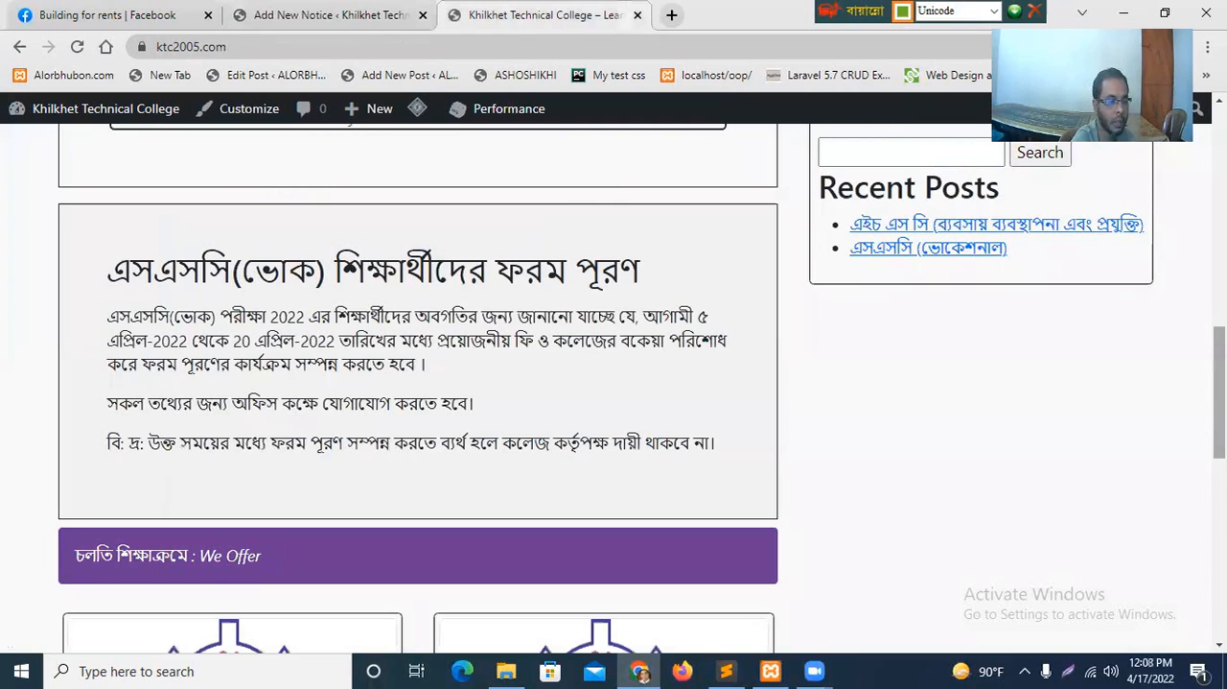
scroll(362, 347, down, 5)
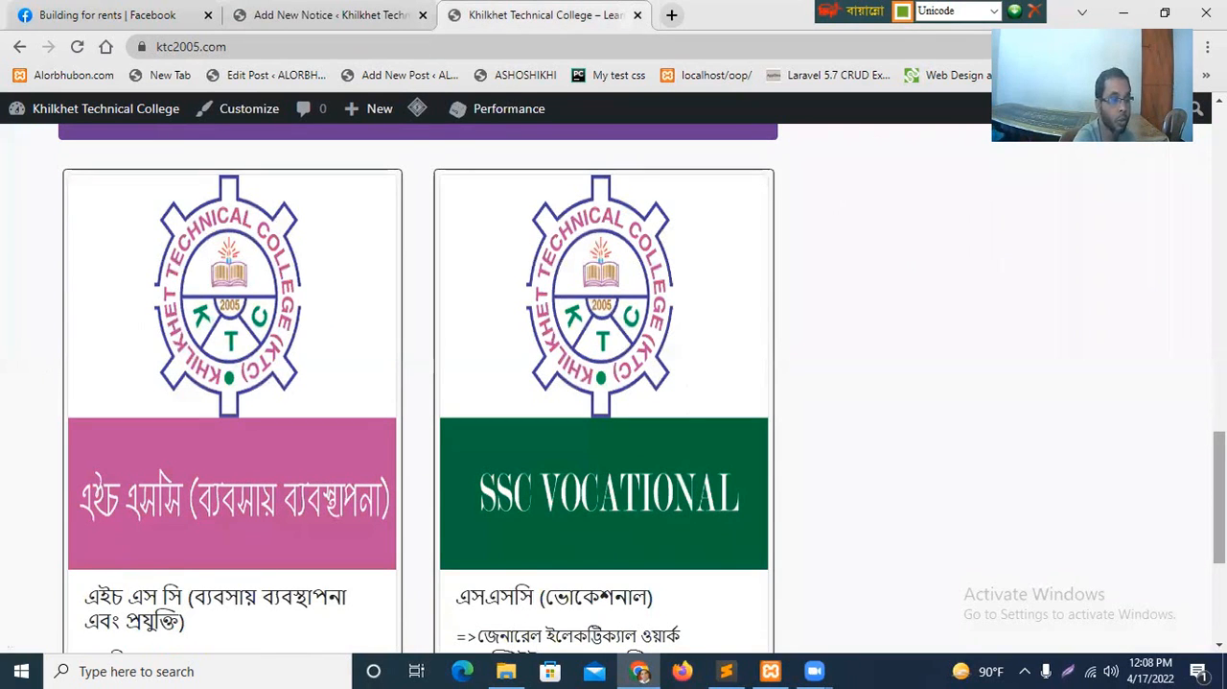
scroll(418, 383, down, 1)
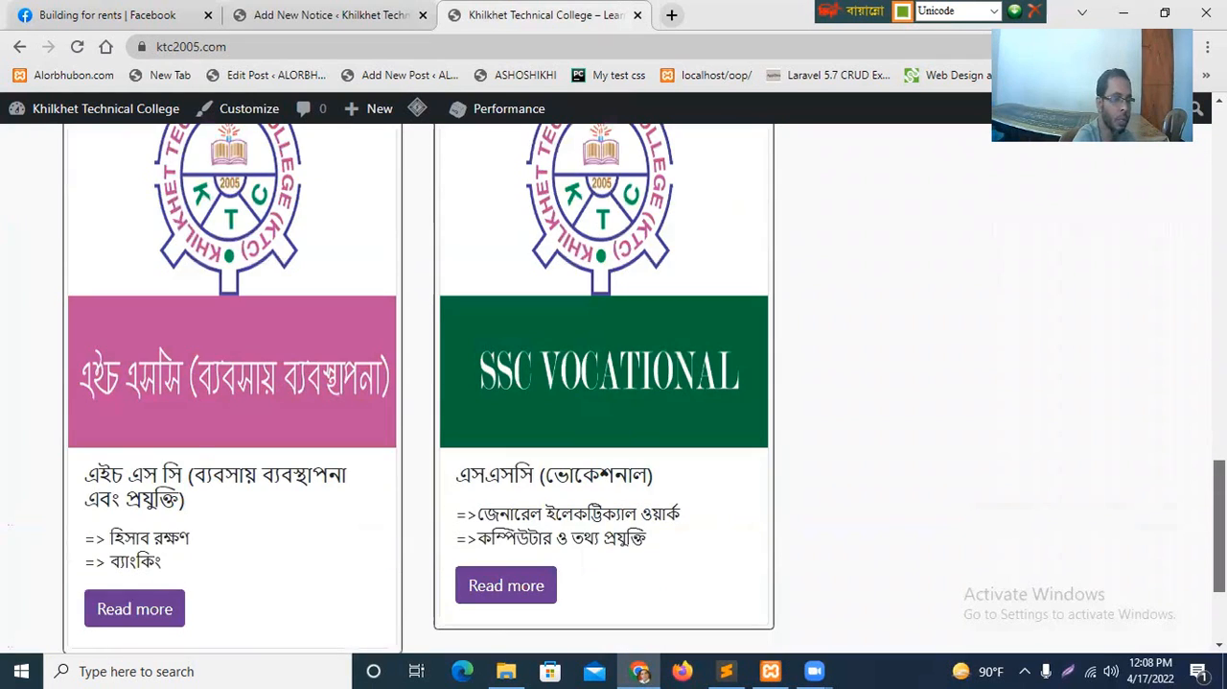
scroll(201, 453, up, 1)
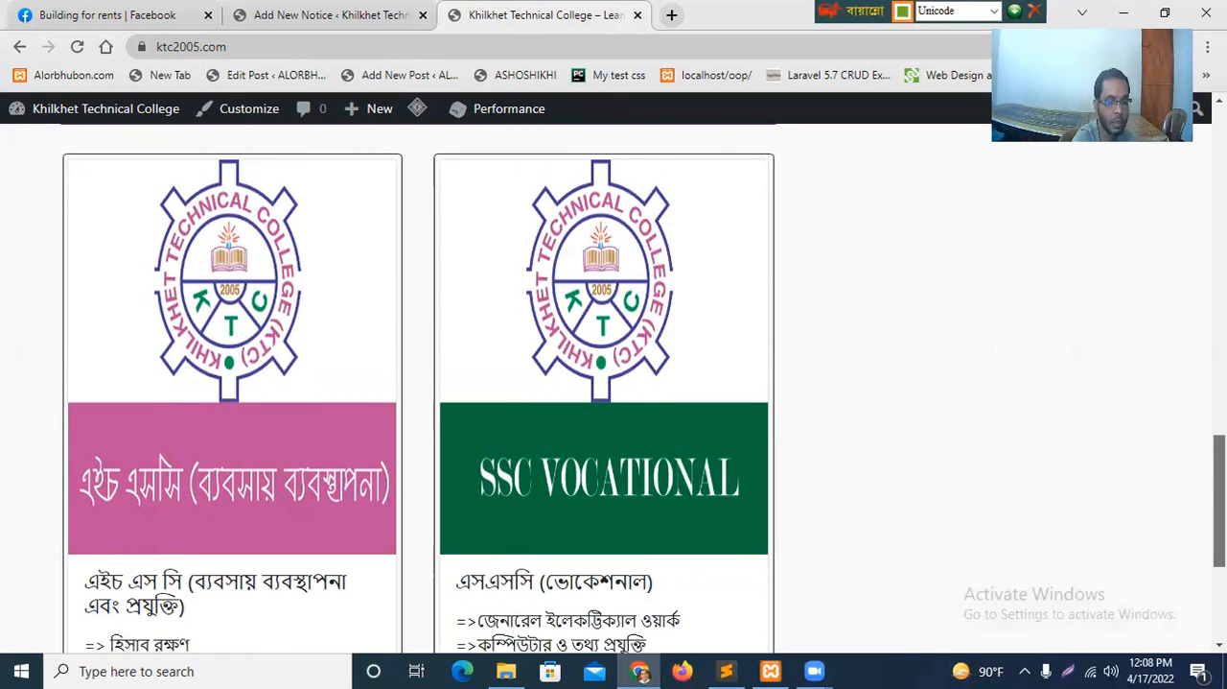
scroll(1075, 492, down, 2)
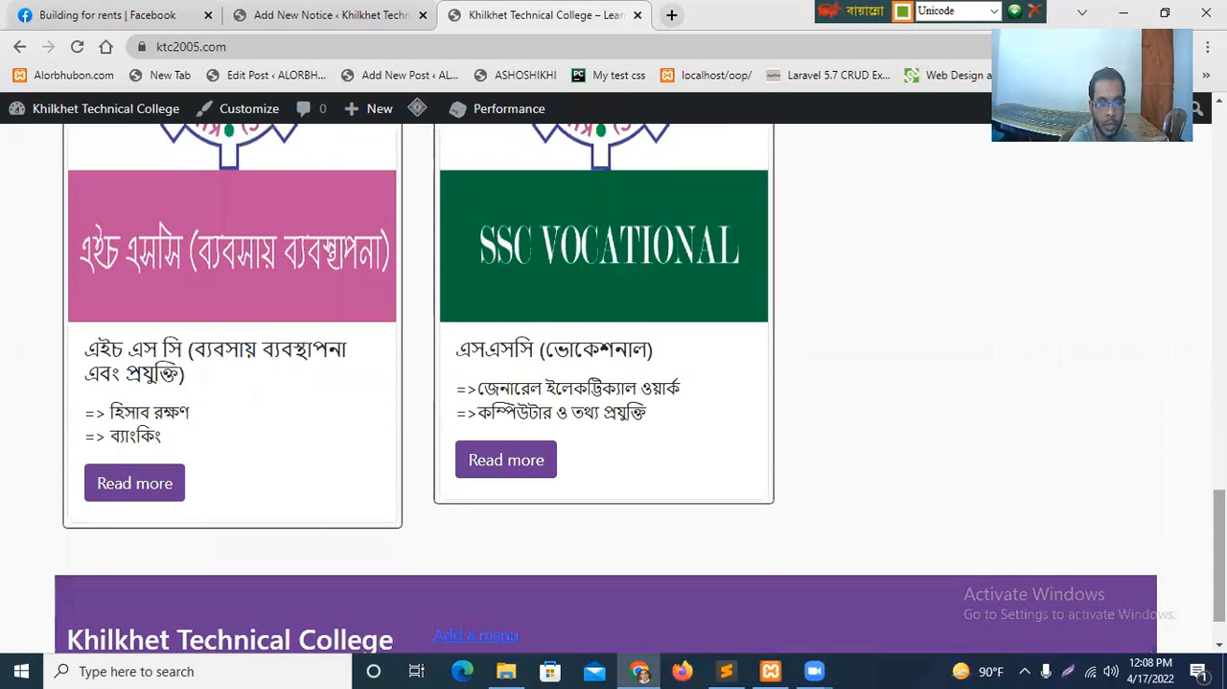
scroll(230, 384, up, 4)
click(316, 15)
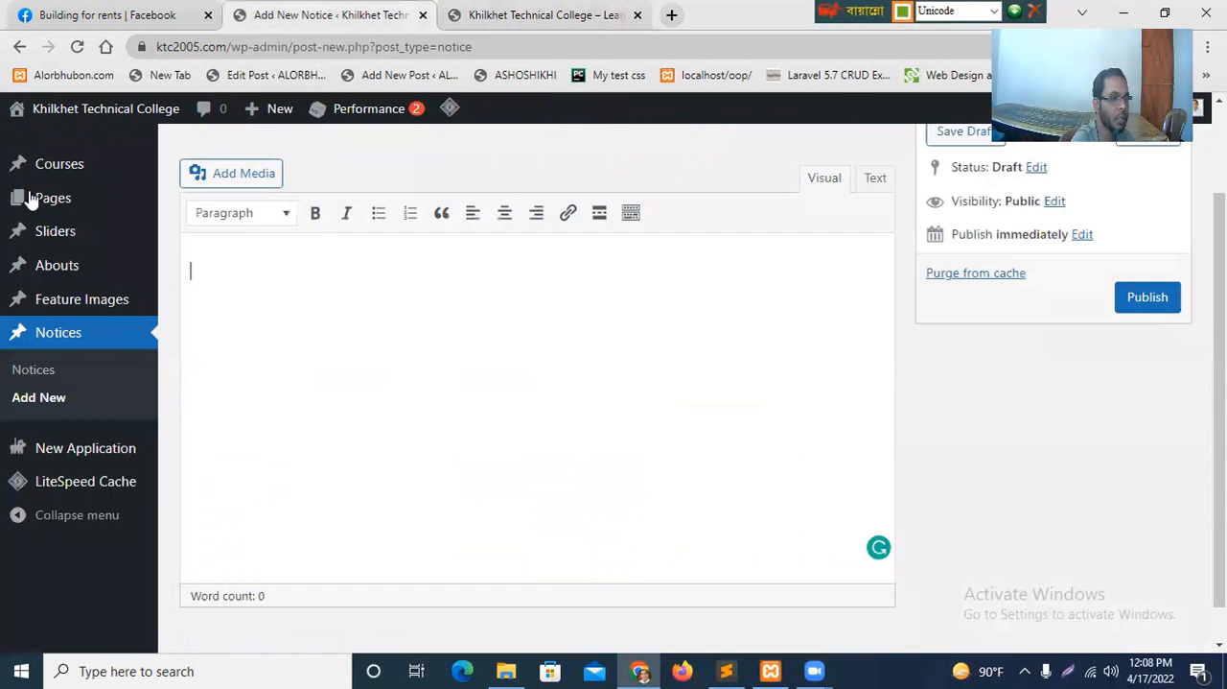
Open a blank new course from the course list, view its paragraph block settings, and leave it without saving.
mouse_move(77, 169)
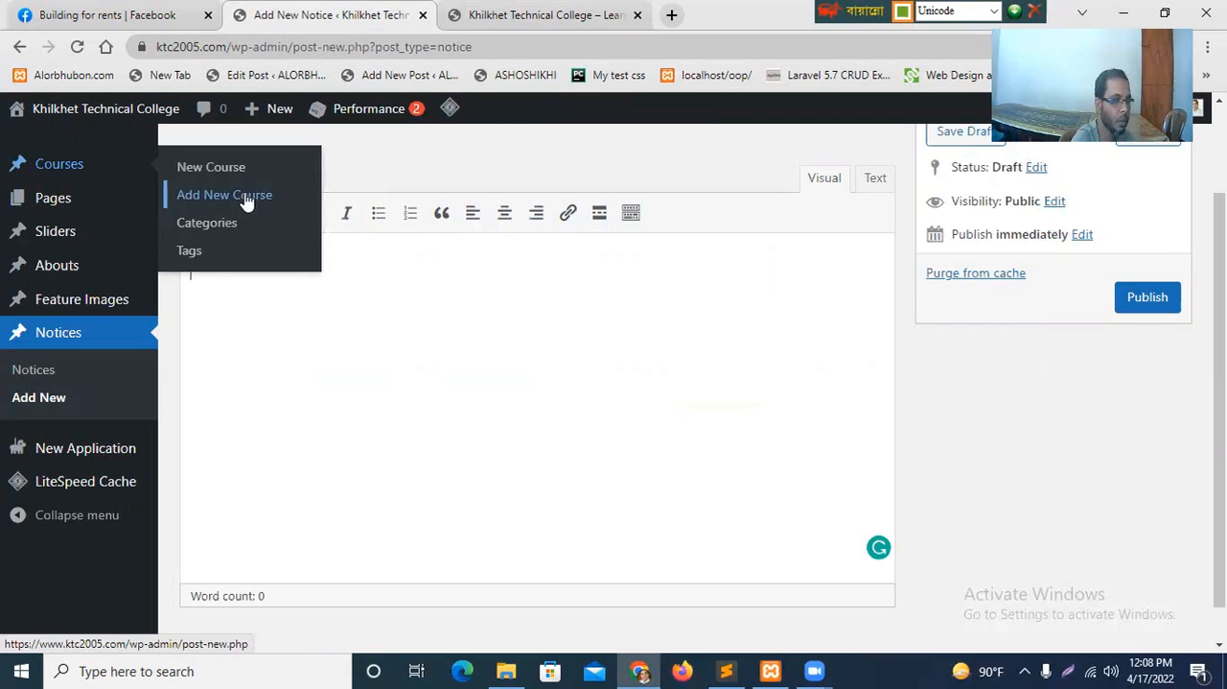
click(197, 172)
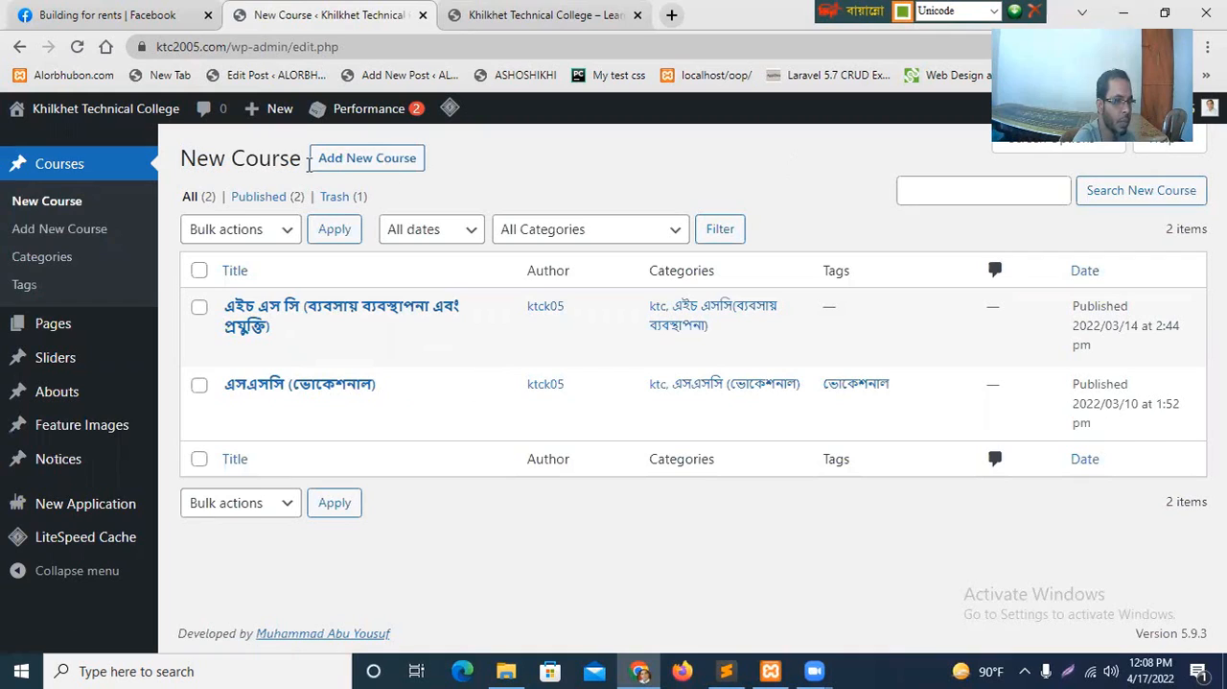
click(376, 167)
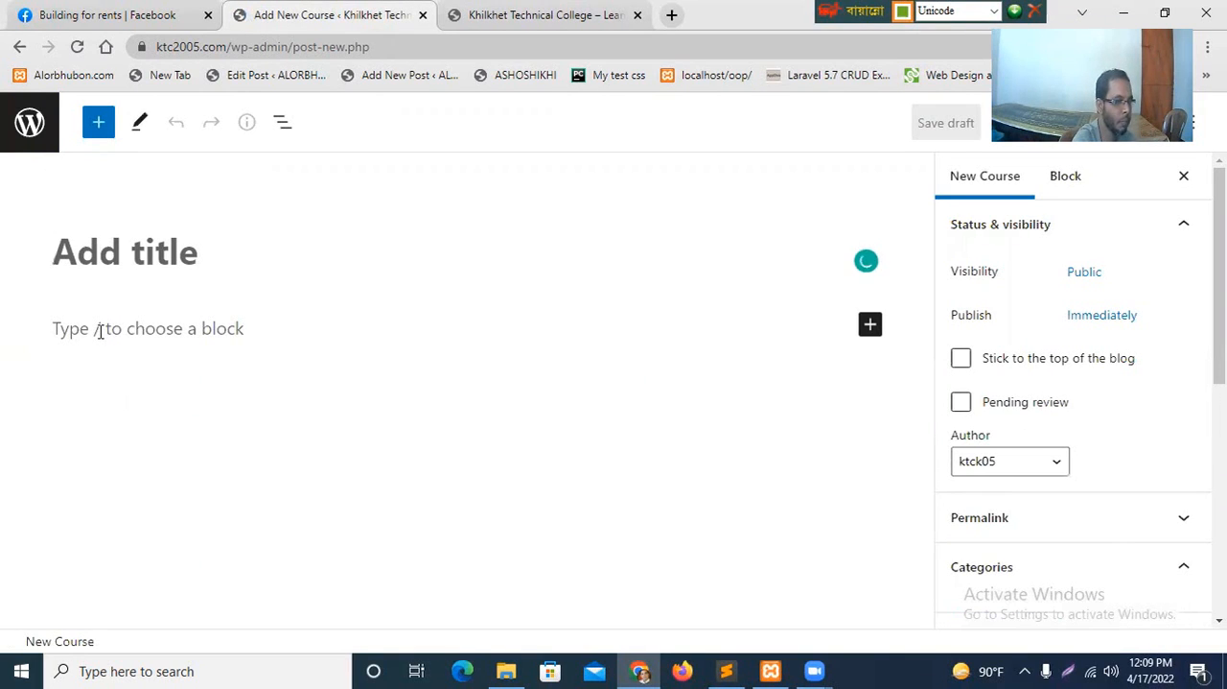
click(174, 339)
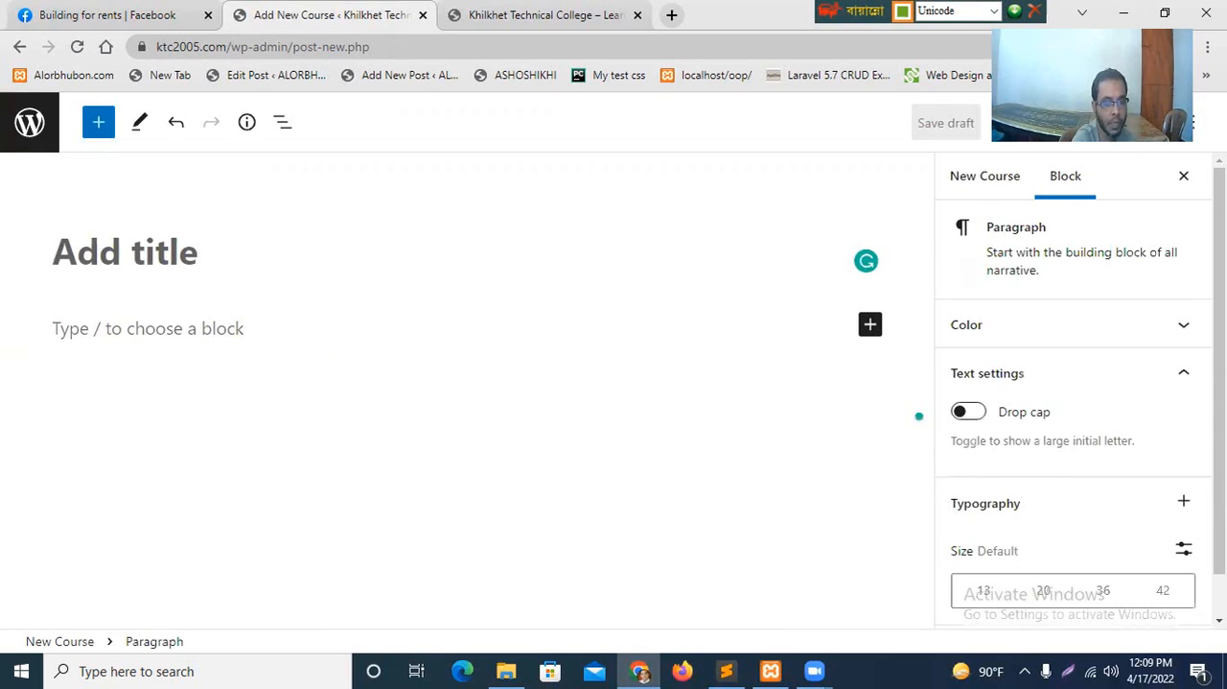
scroll(1074, 393, down, 1)
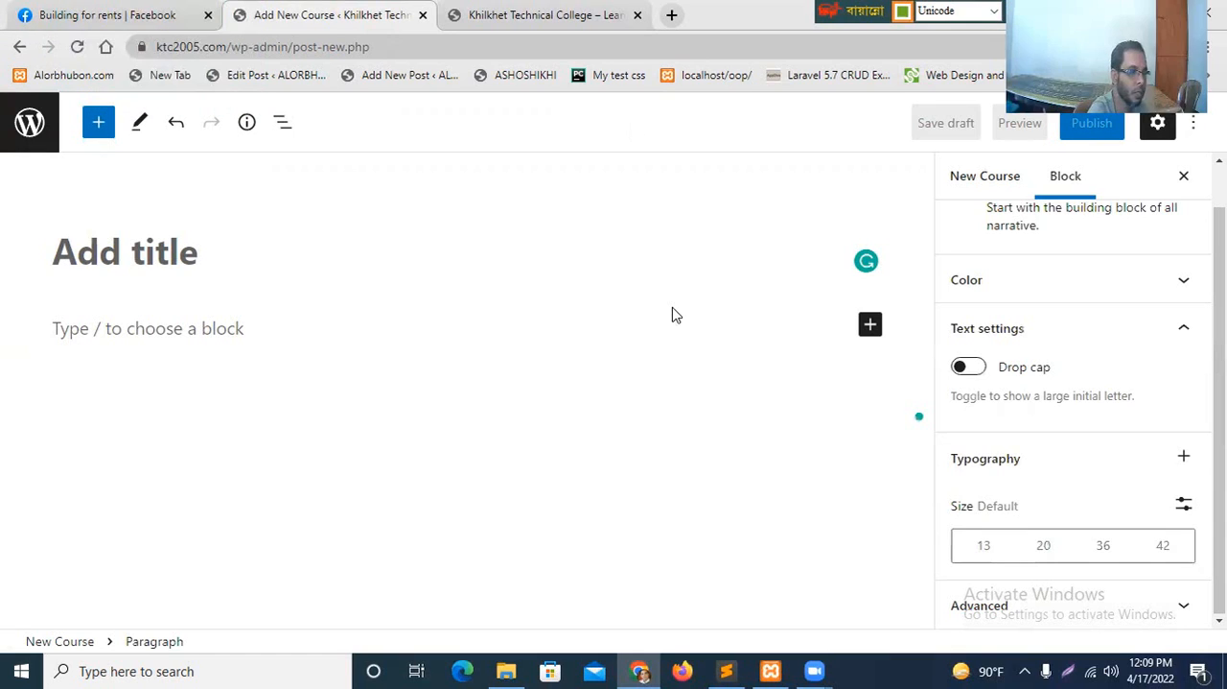
click(30, 125)
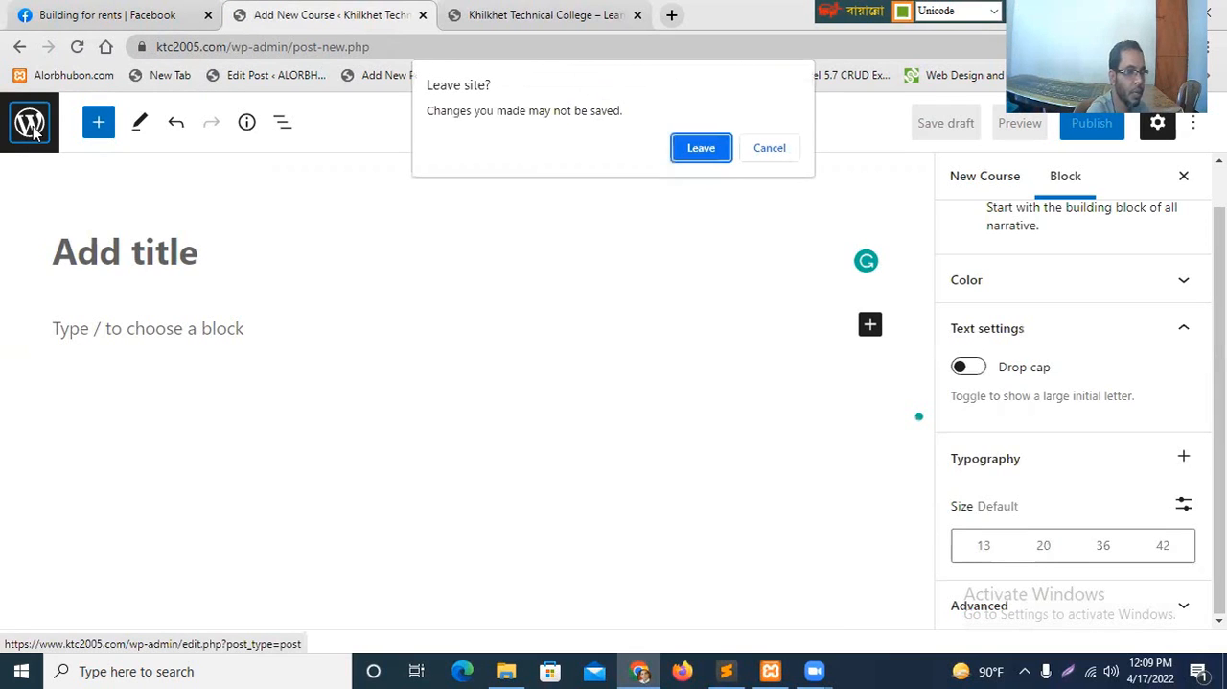
click(708, 147)
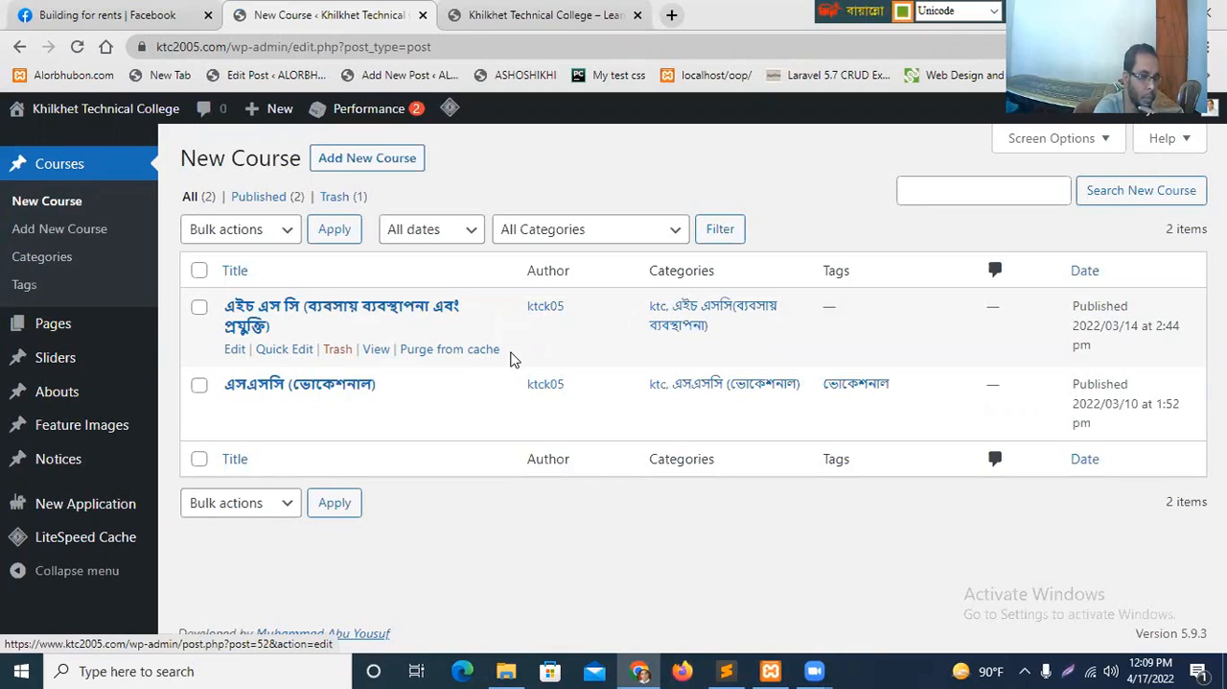
Open the course "এইচ এস সি (ব্যবসায় ব্যবস্থাপনা এবং প্রযুক্তি)" for editing and look through its title, headings and trade table.
click(234, 349)
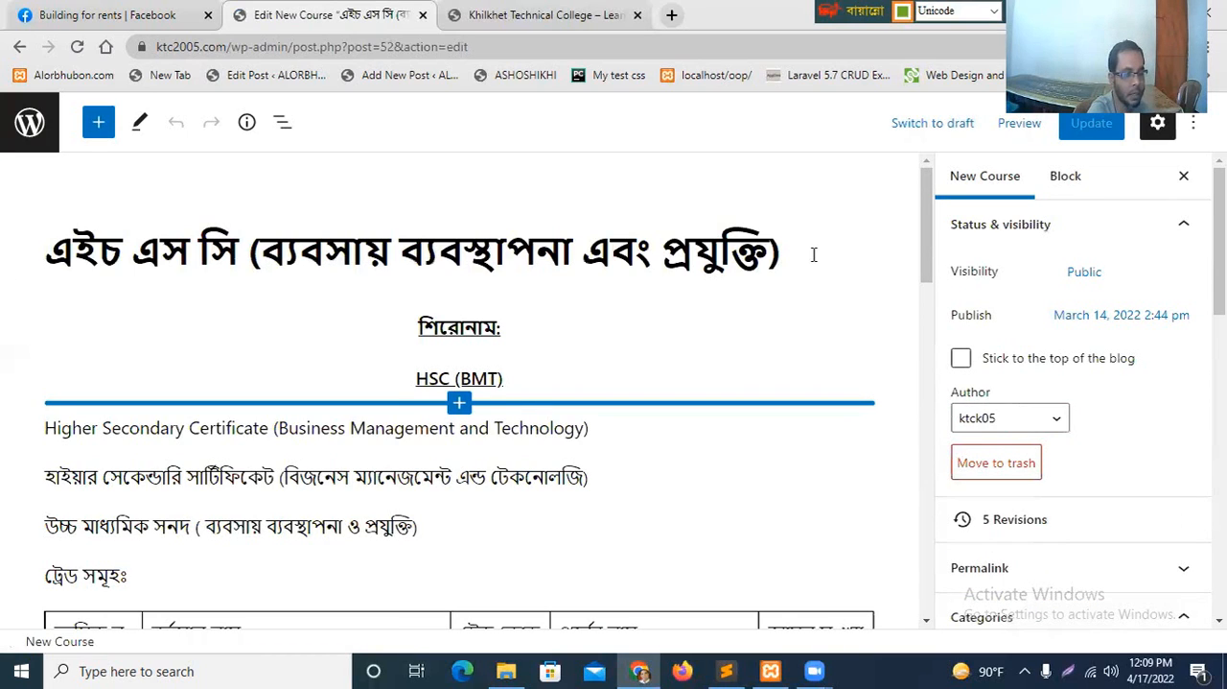
click(483, 256)
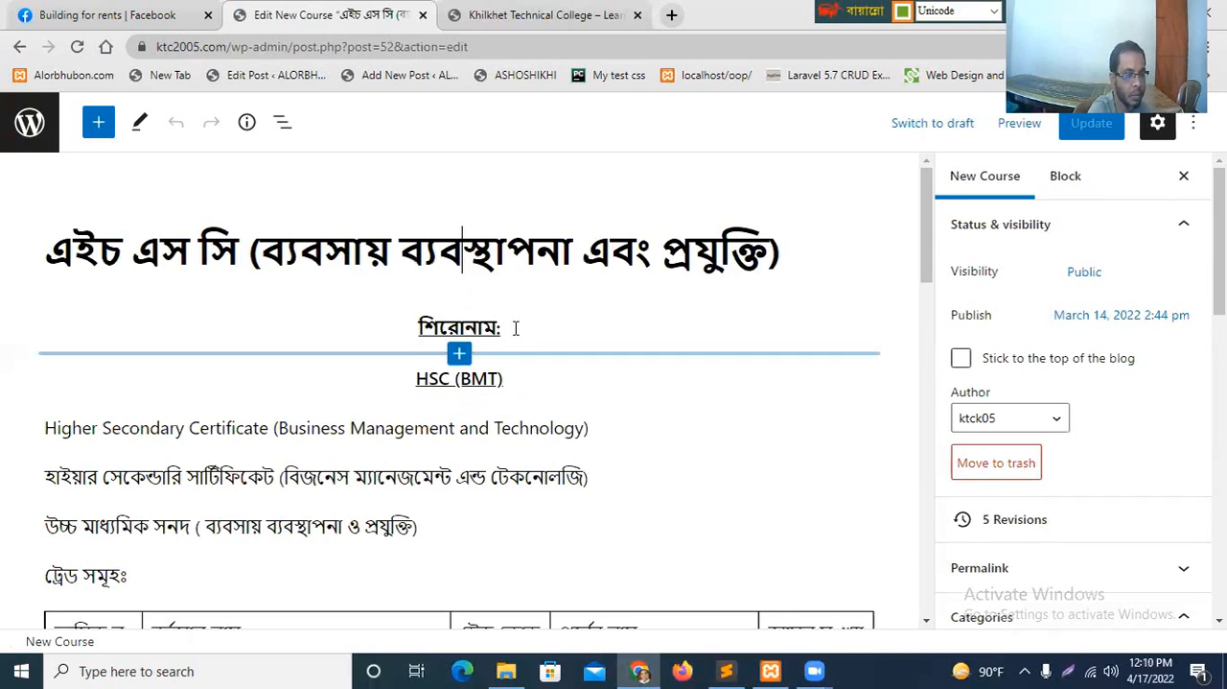
double_click(482, 256)
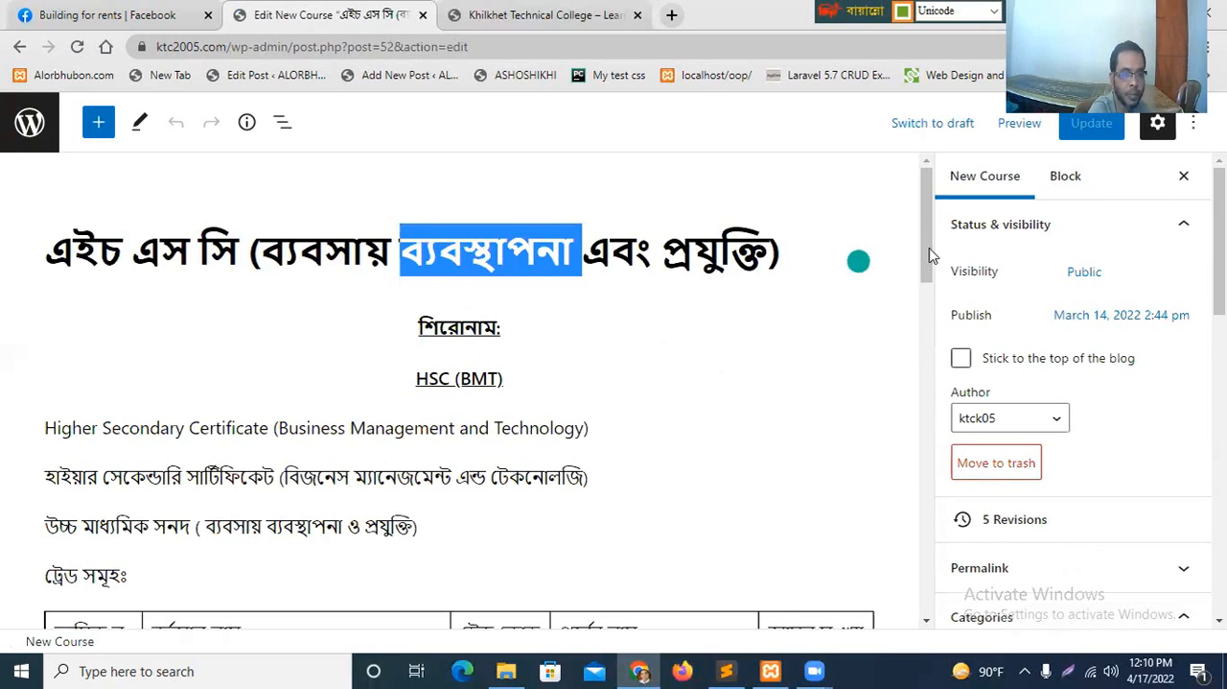
drag(930, 248, 929, 315)
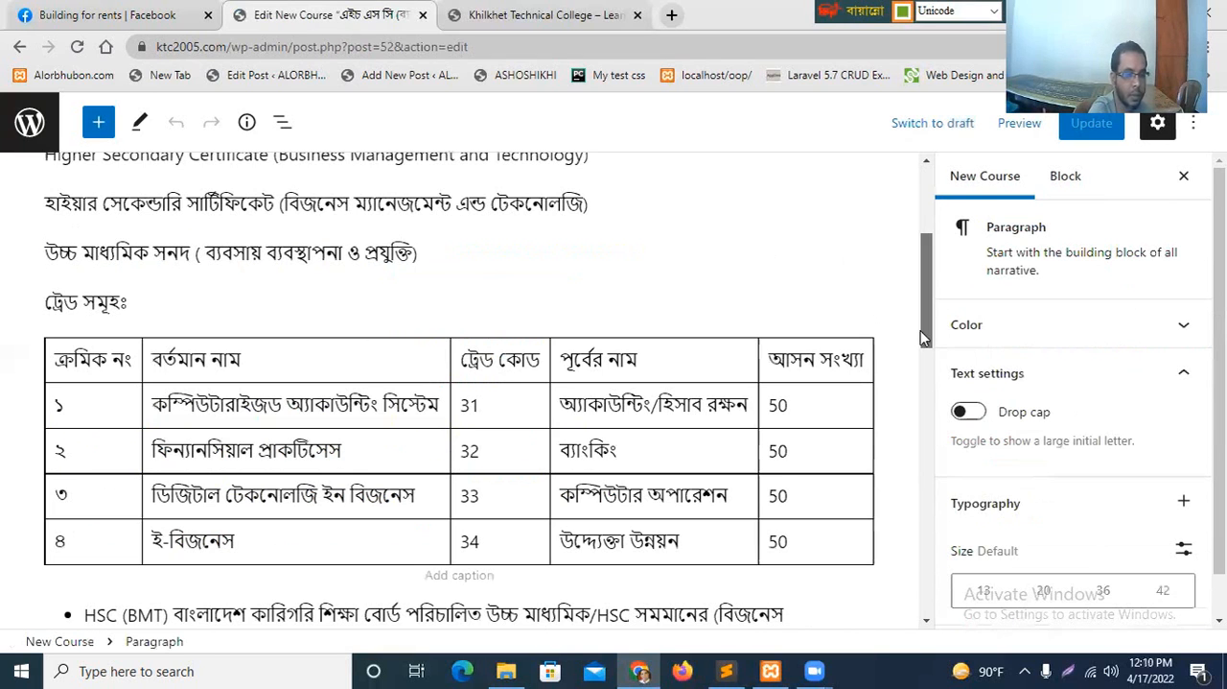
scroll(474, 285, up, 3)
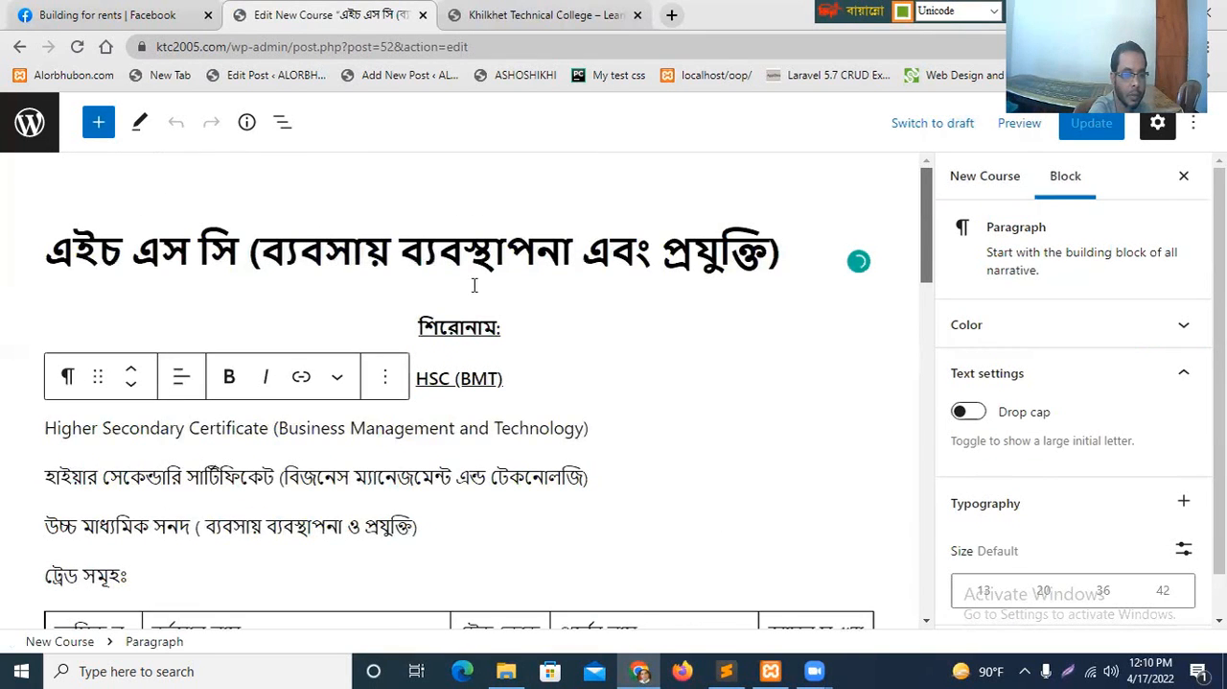
click(507, 318)
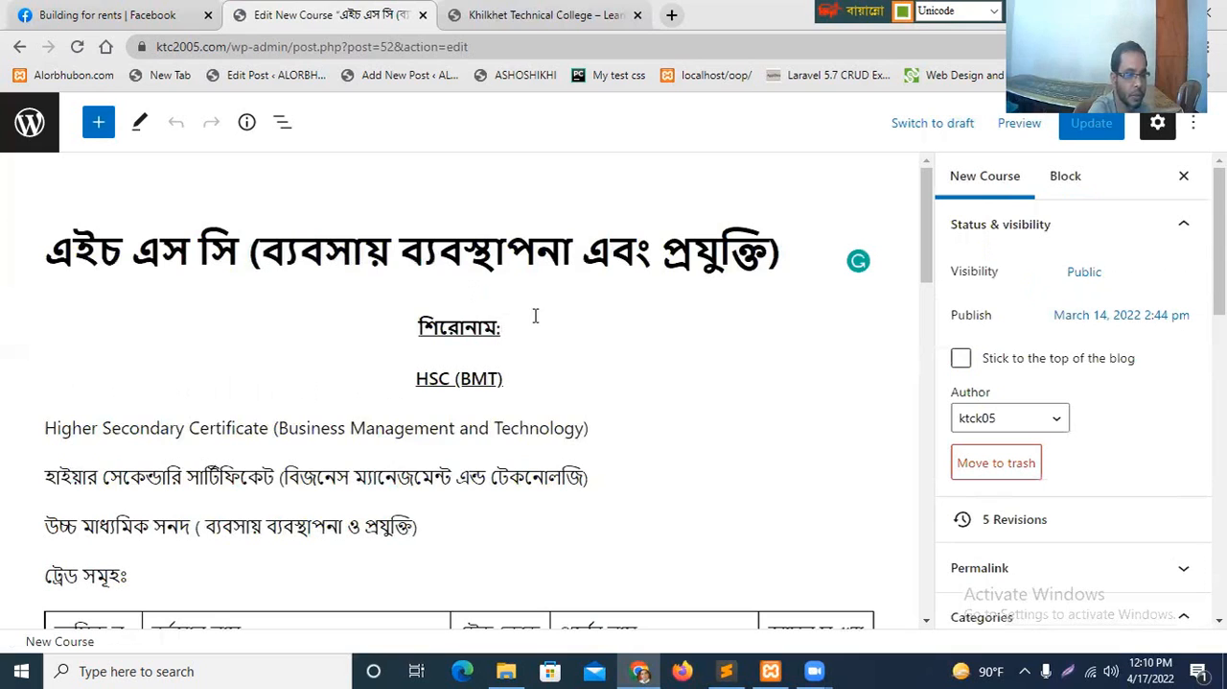
Look through the course's title, "শিরোনাম:" heading, trade table and the HSC (BMT) description in the editor.
click(774, 251)
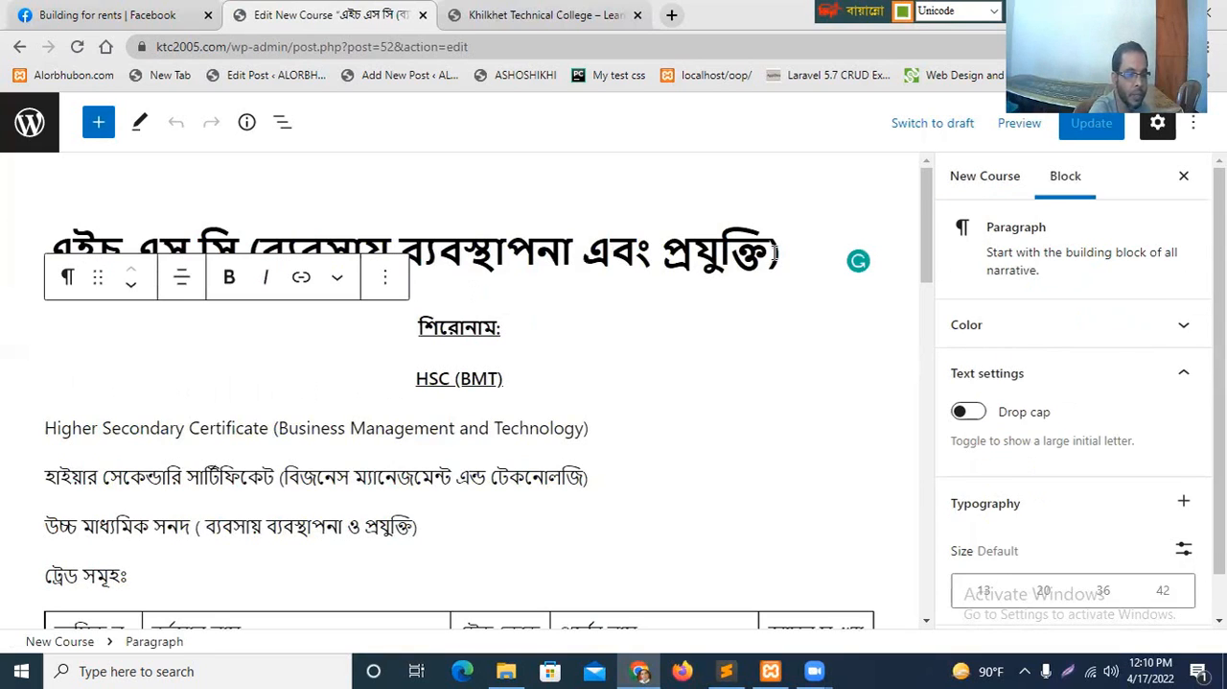
click(821, 253)
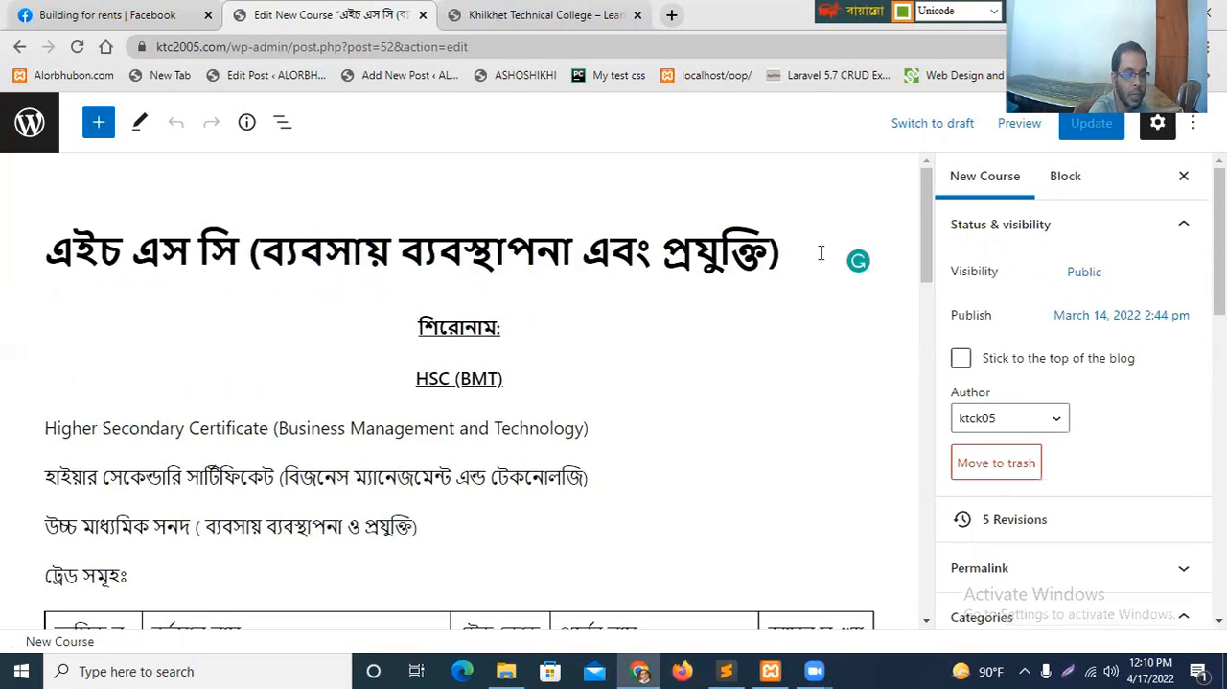
click(460, 326)
click(658, 467)
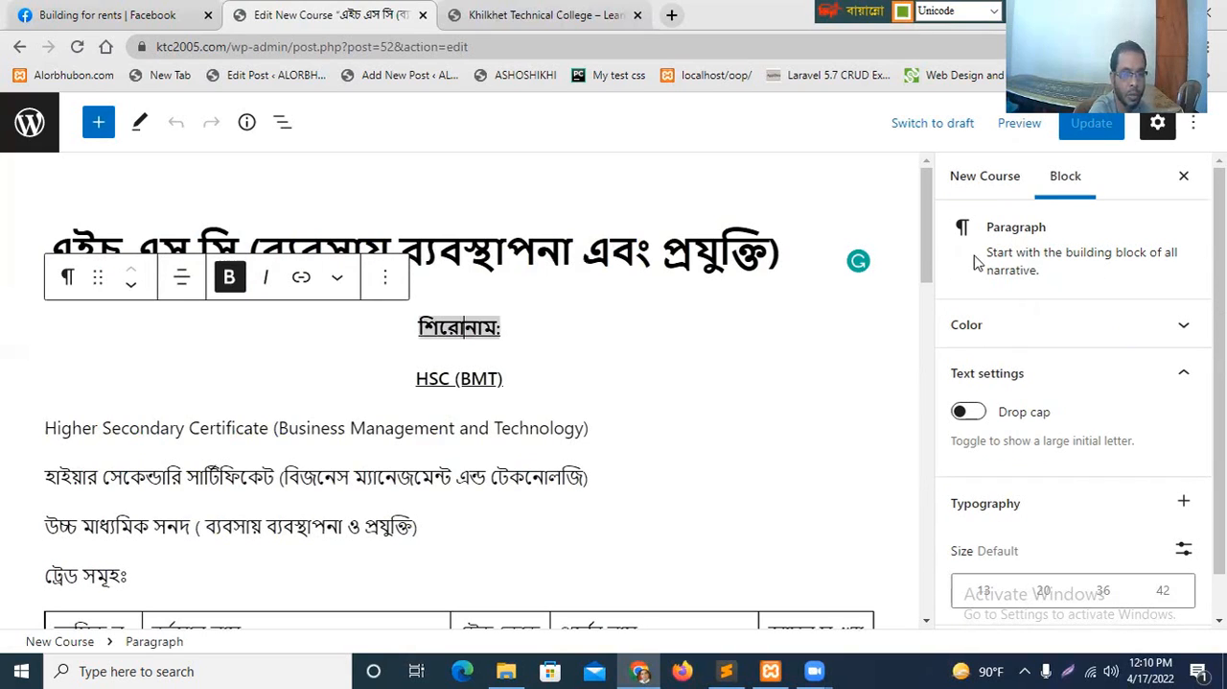
click(928, 384)
click(928, 595)
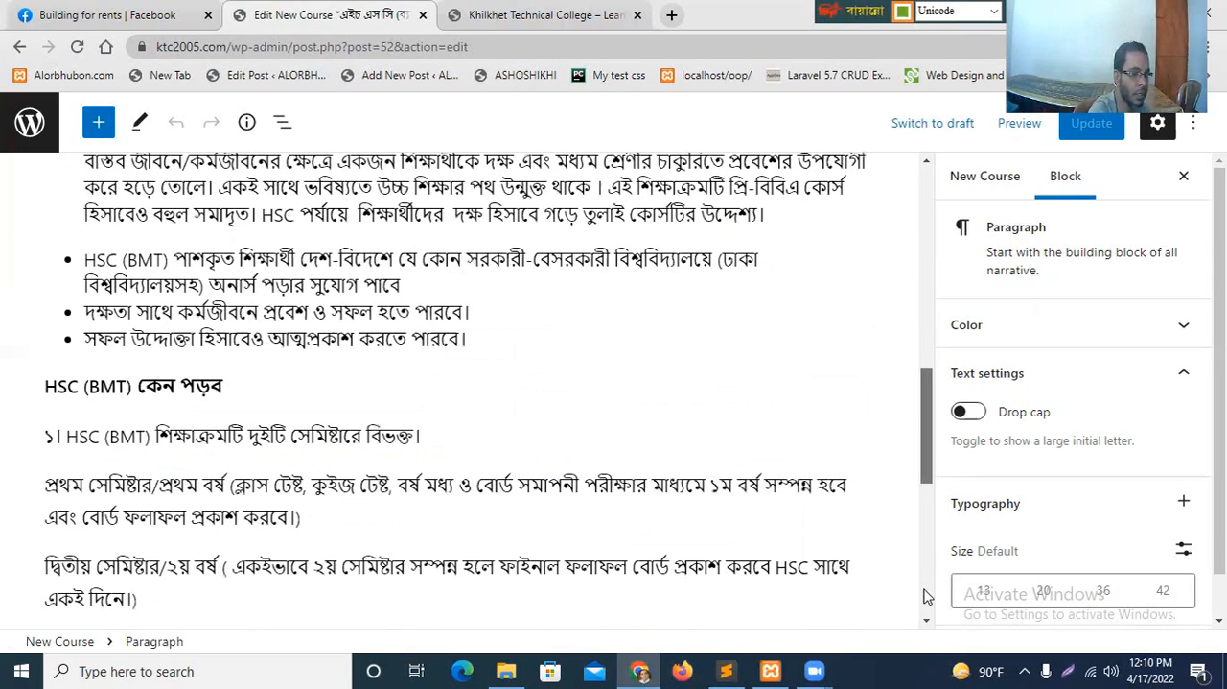
click(928, 594)
click(928, 320)
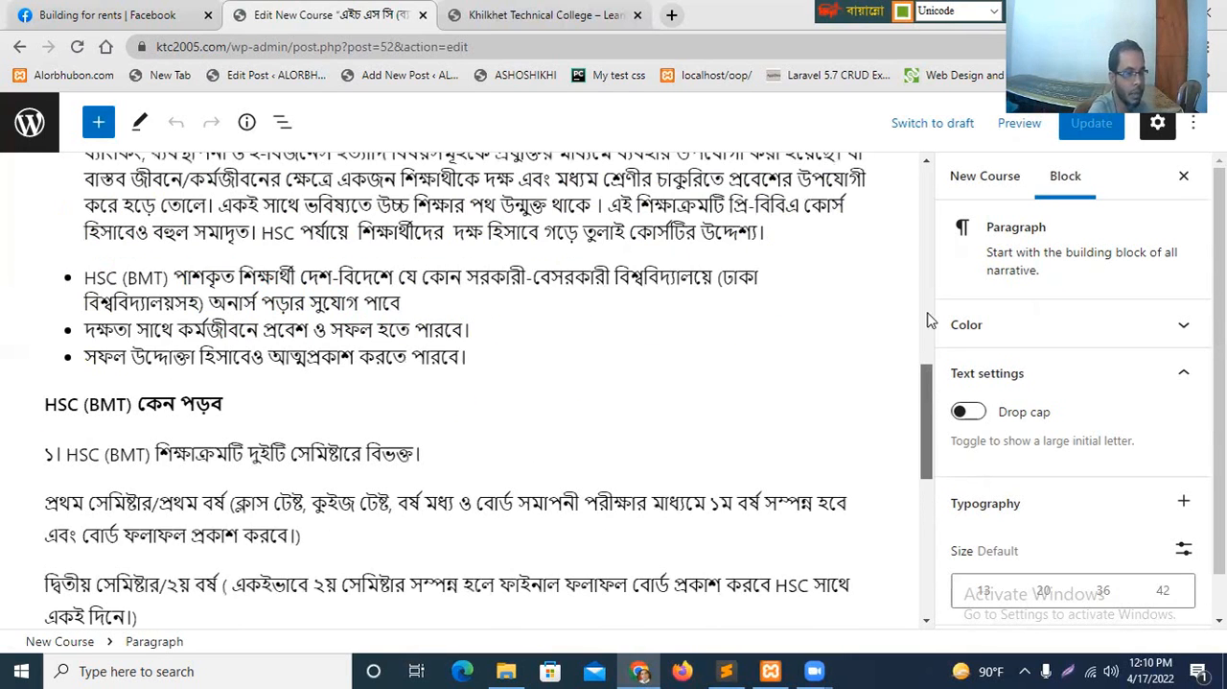
click(927, 320)
click(927, 299)
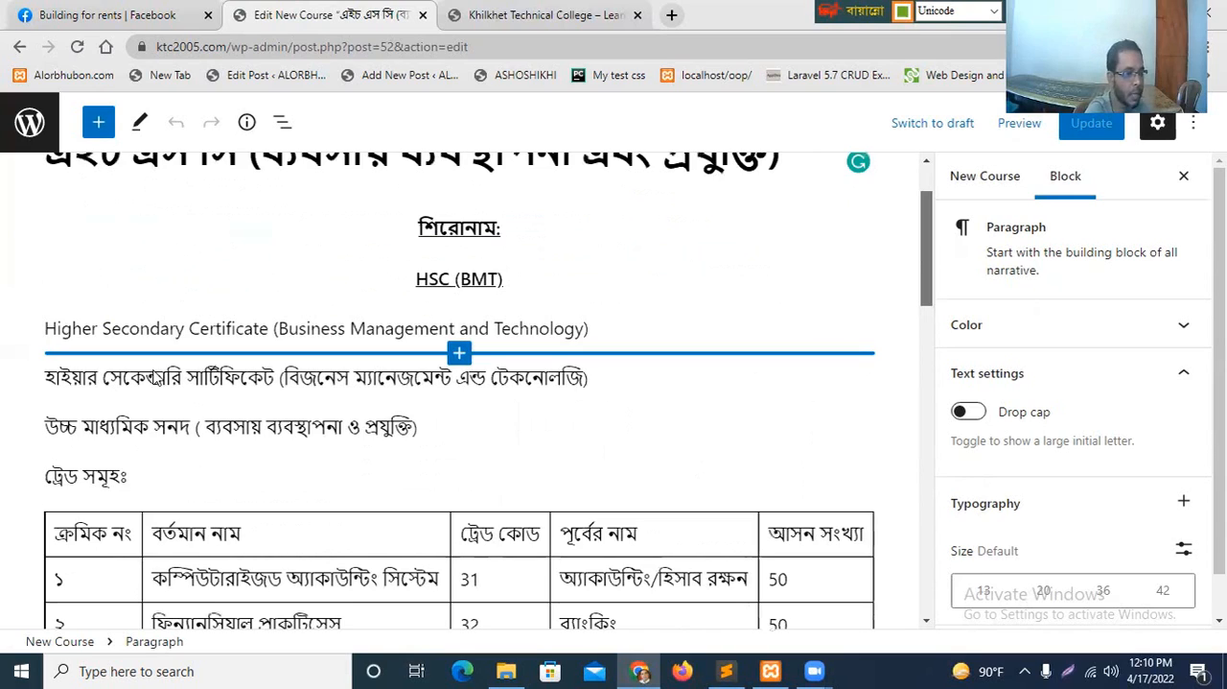
scroll(154, 377, down, 1)
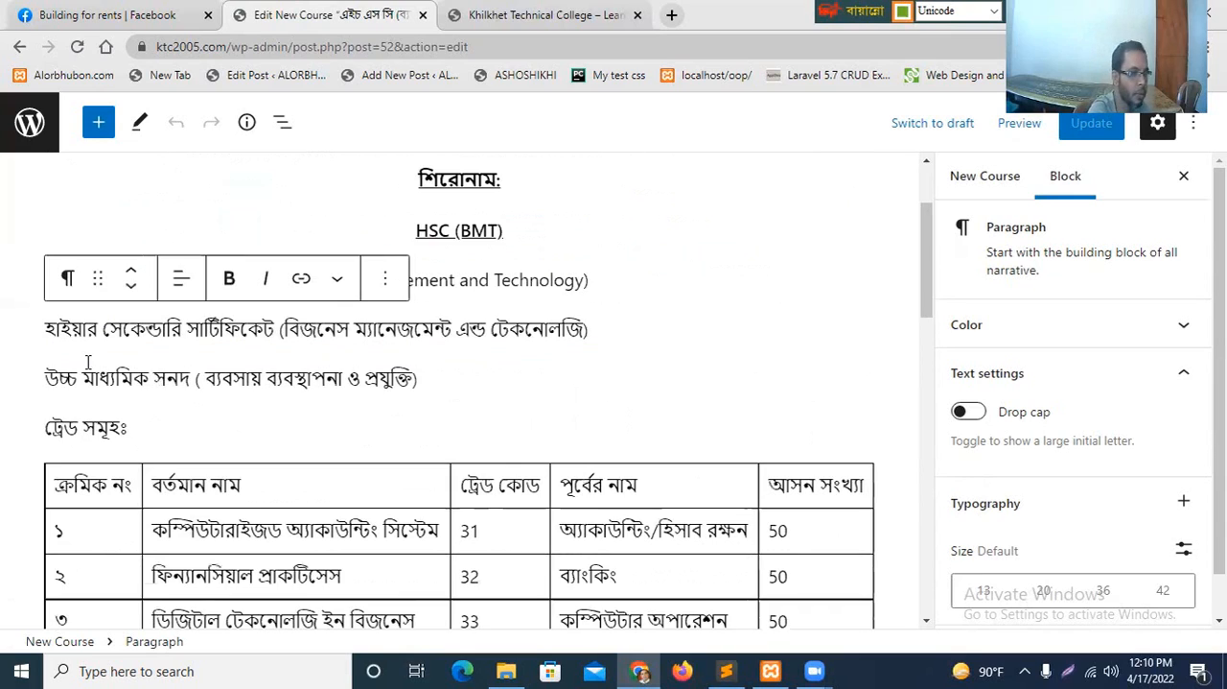
click(631, 369)
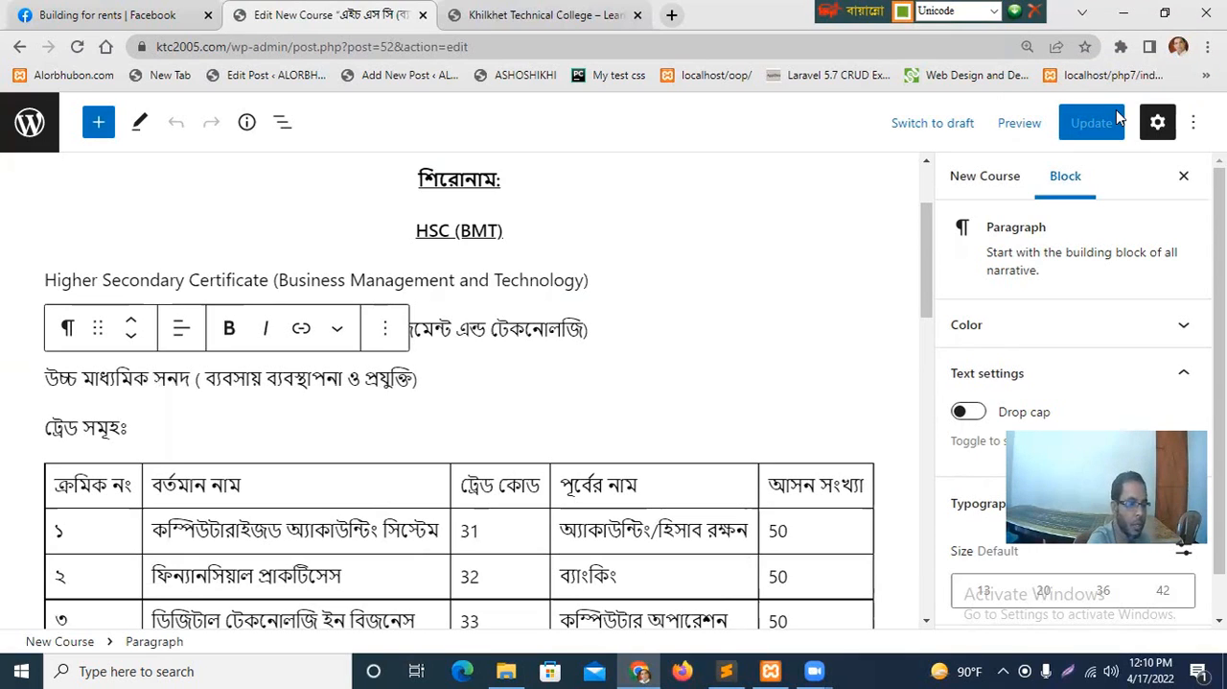
Copy the "হাইয়ার সেকেন্ডারি সার্টিফিকেট" line, paste the copied text after the "শিরোনাম:" heading, and update the course.
click(461, 231)
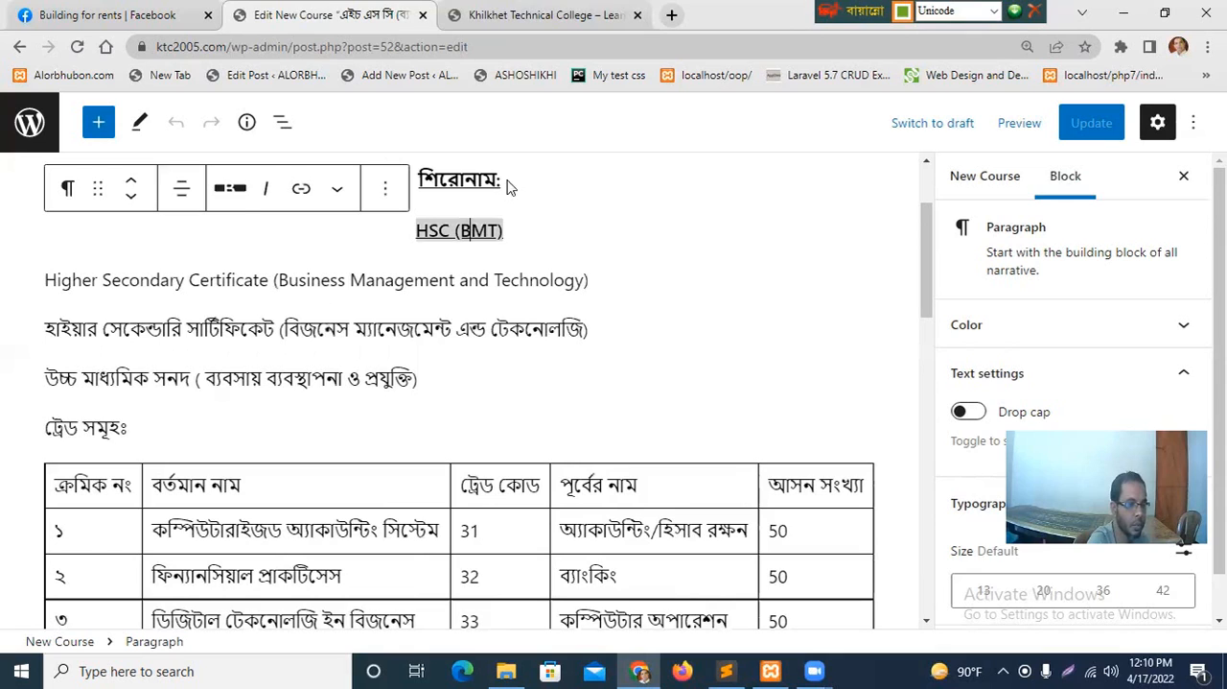
key(Up)
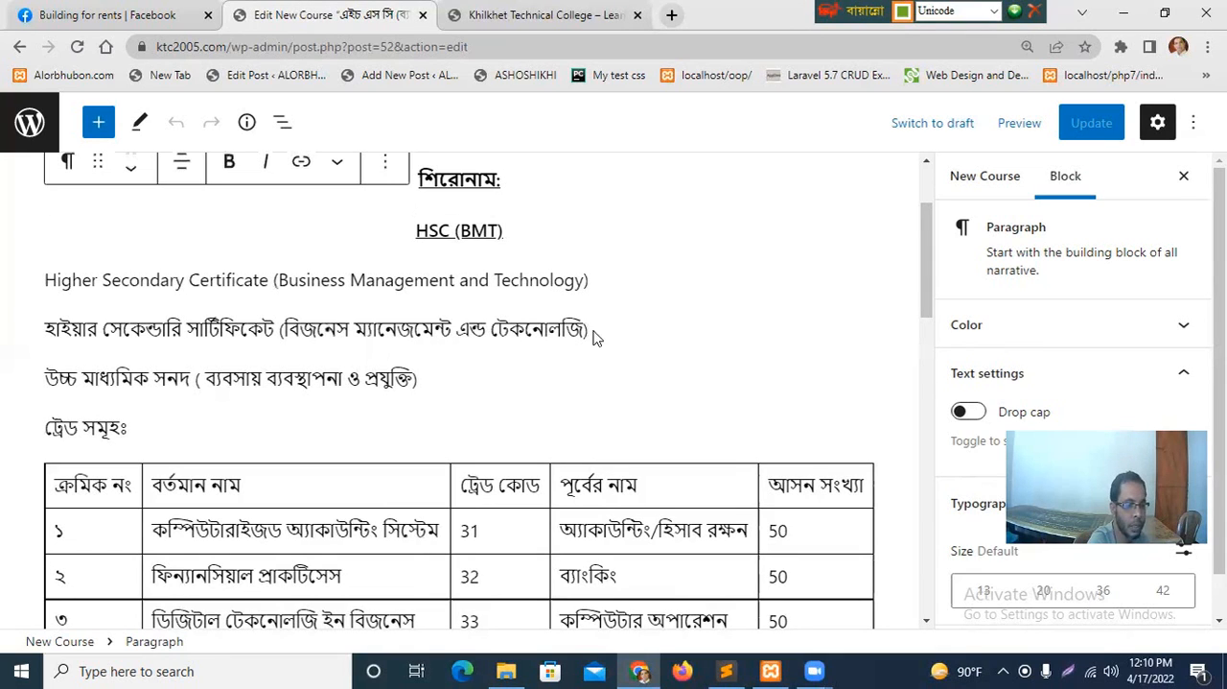
drag(608, 330, 69, 331)
key(ctrl+c)
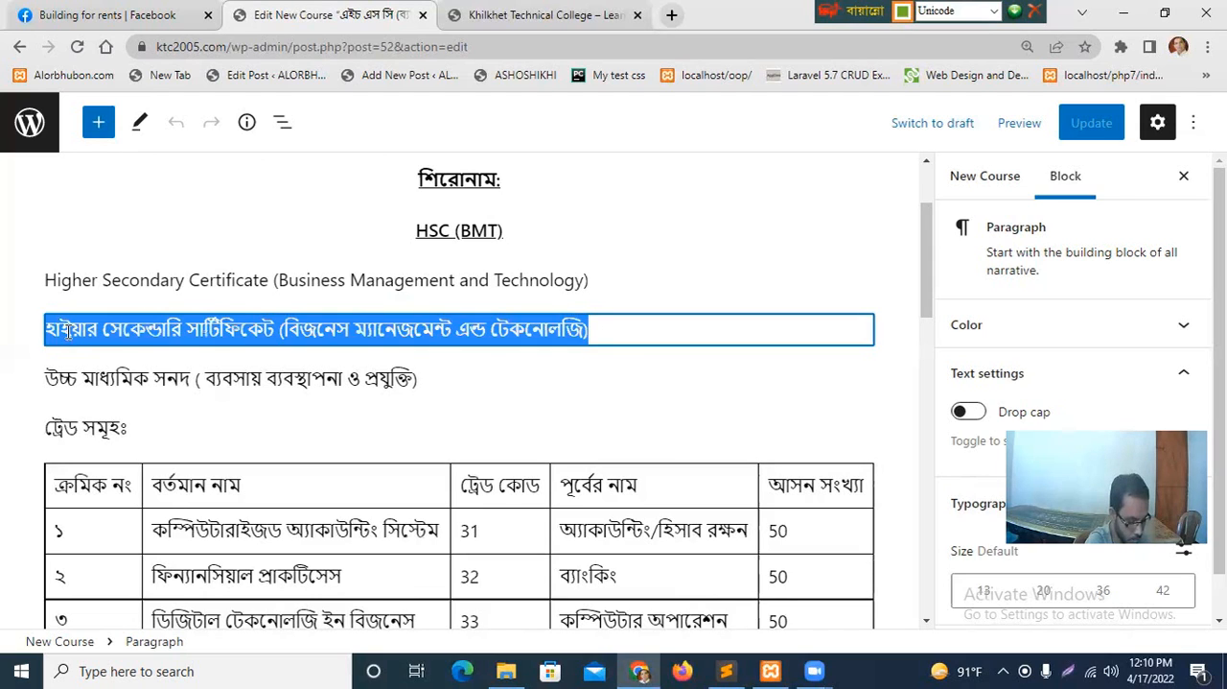
click(512, 179)
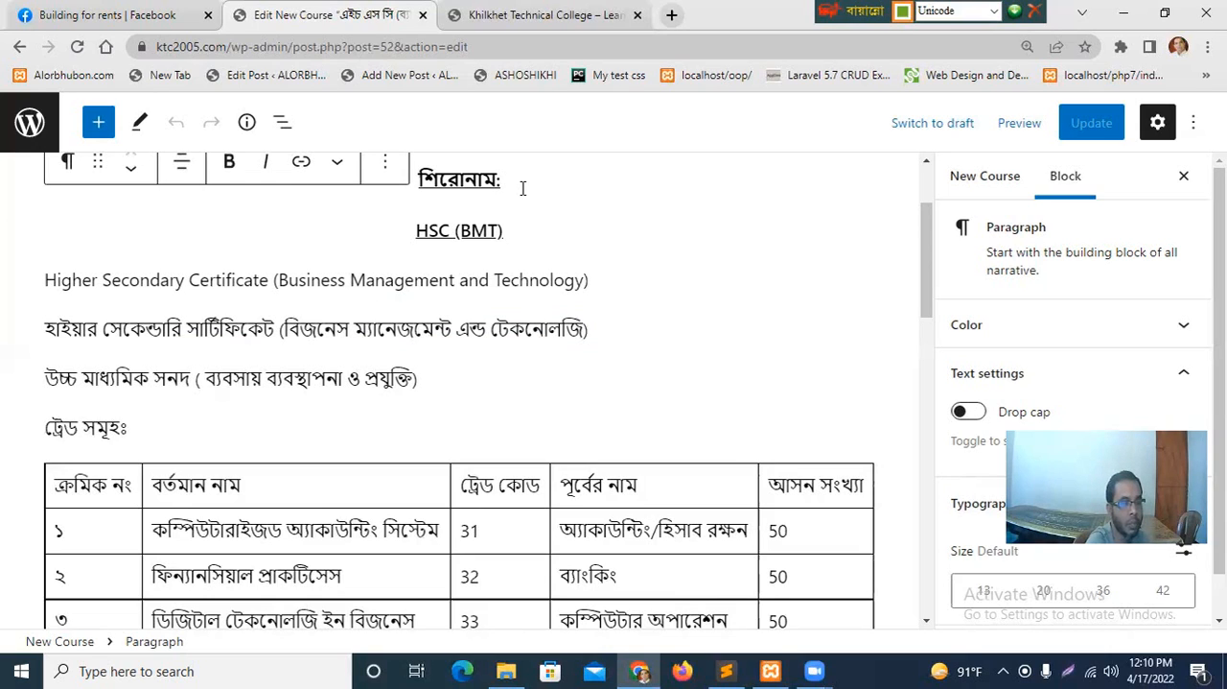
key(ctrl+v)
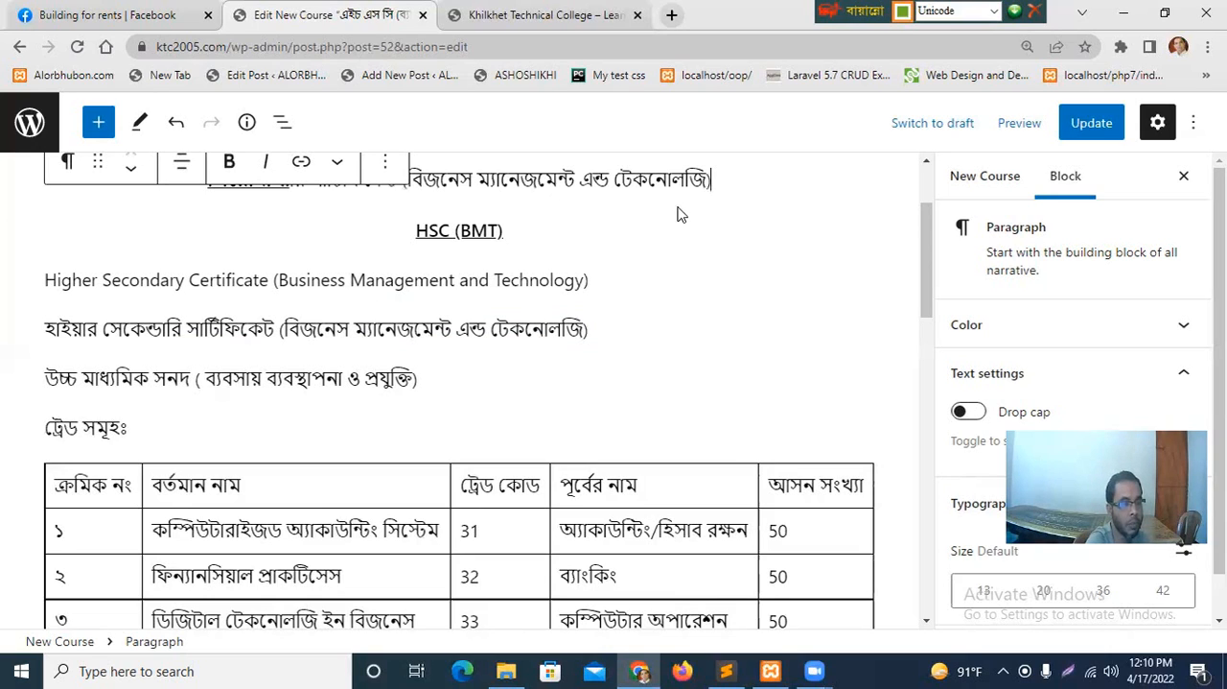
click(1093, 132)
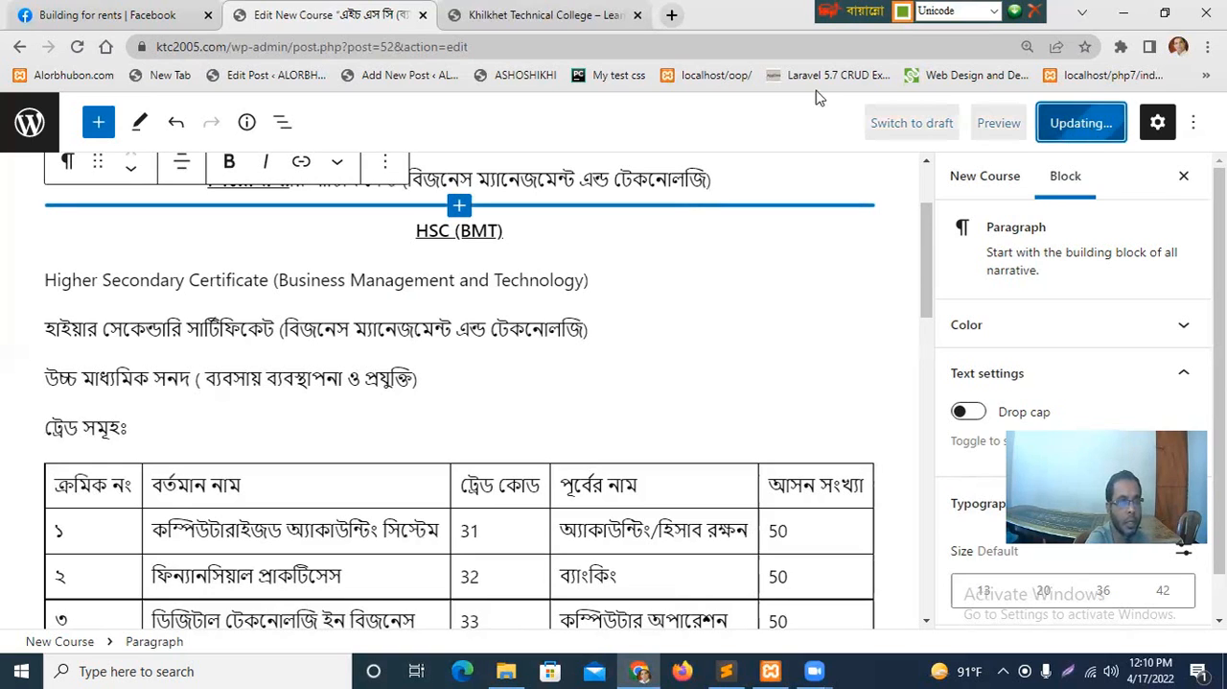
Reload the college homepage and open the full page of the এইচ এস সি course under "We Offer" to check its heading.
click(529, 14)
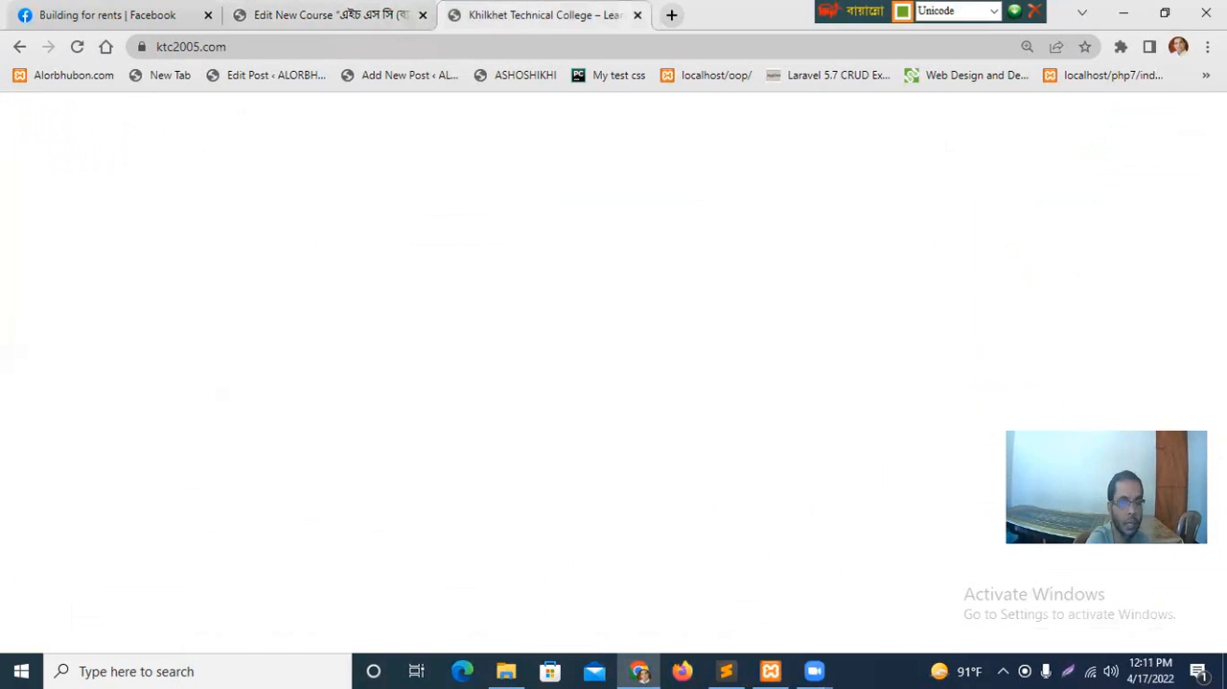
scroll(384, 215, up, 1)
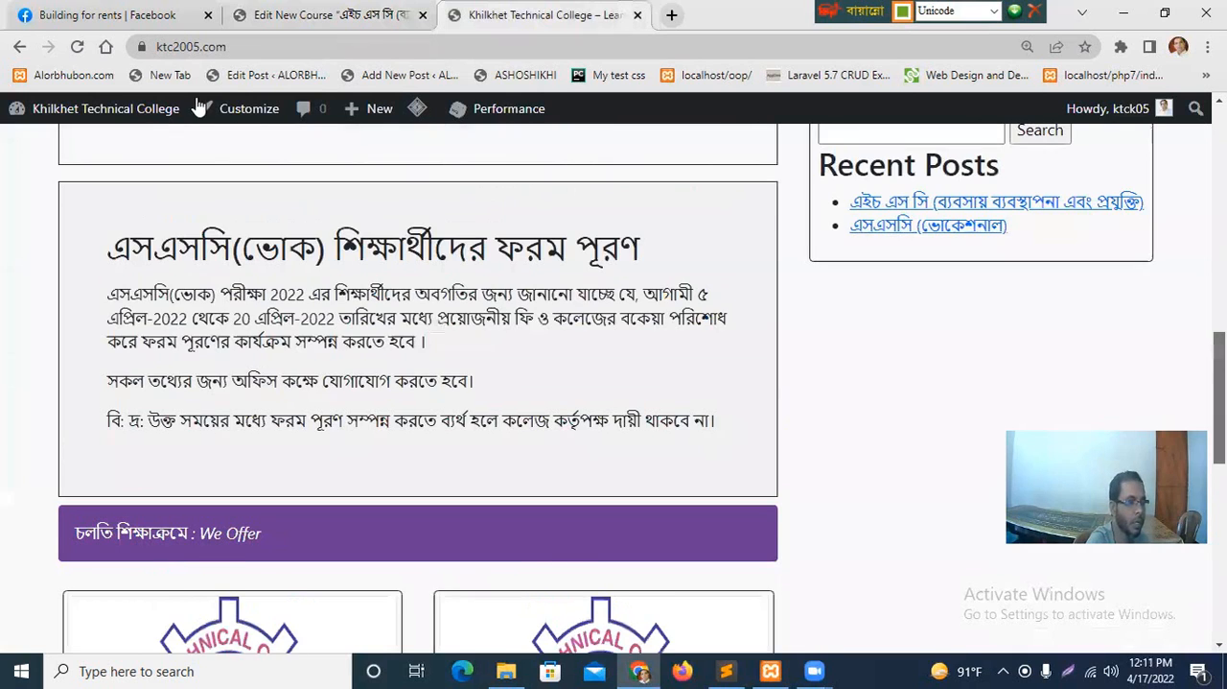
scroll(200, 107, down, 3)
click(79, 46)
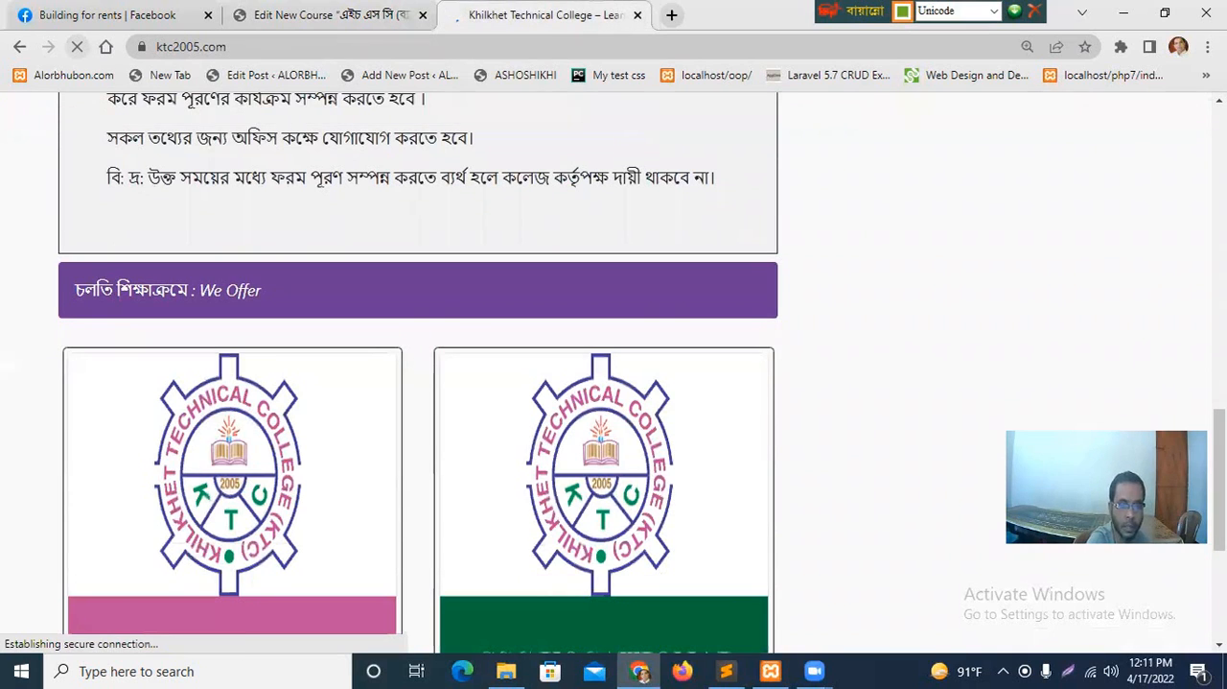
scroll(418, 383, down, 3)
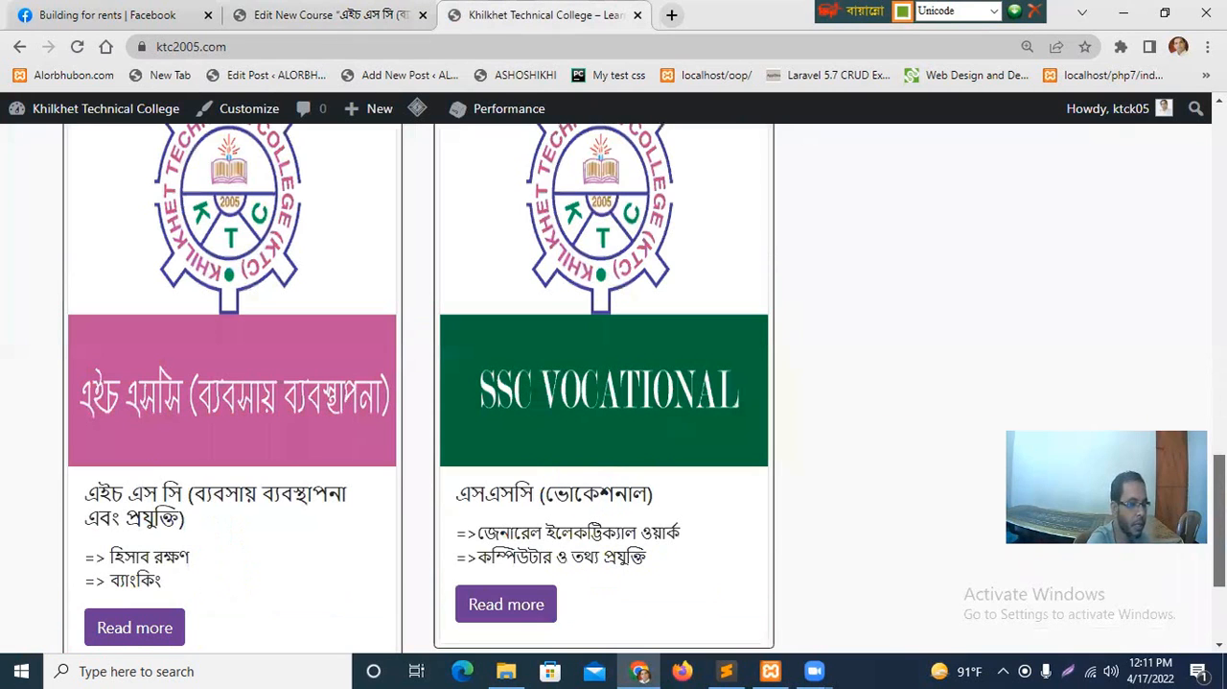
scroll(197, 380, down, 1)
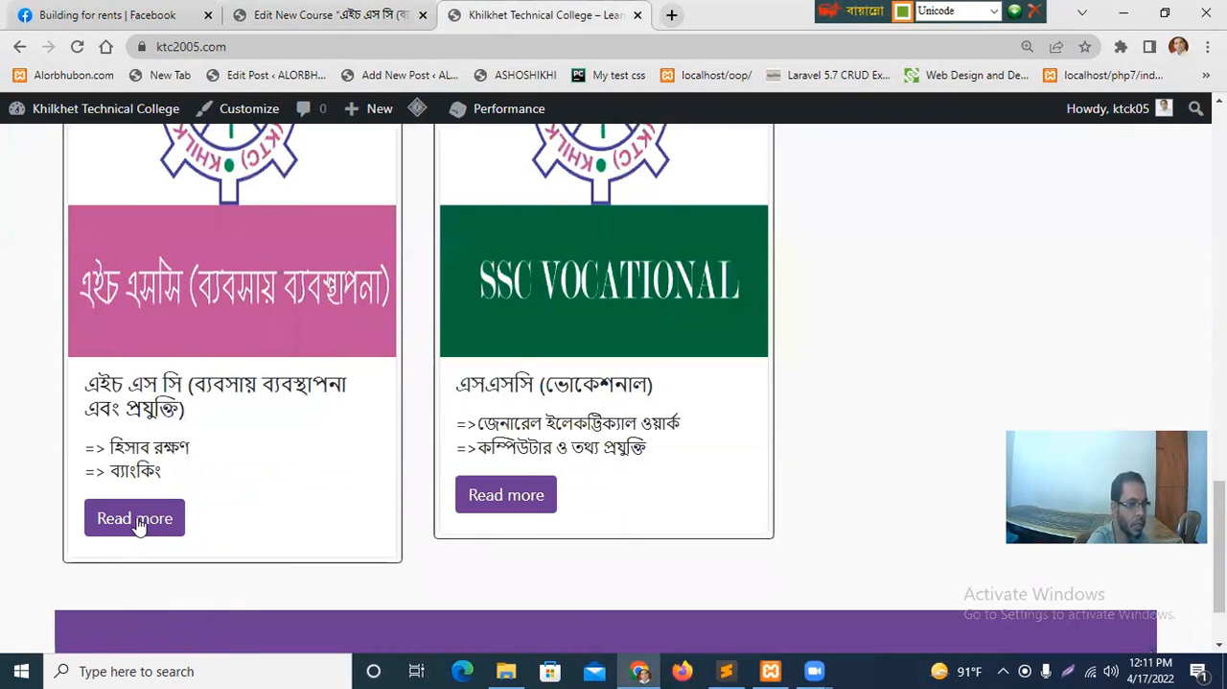
click(137, 523)
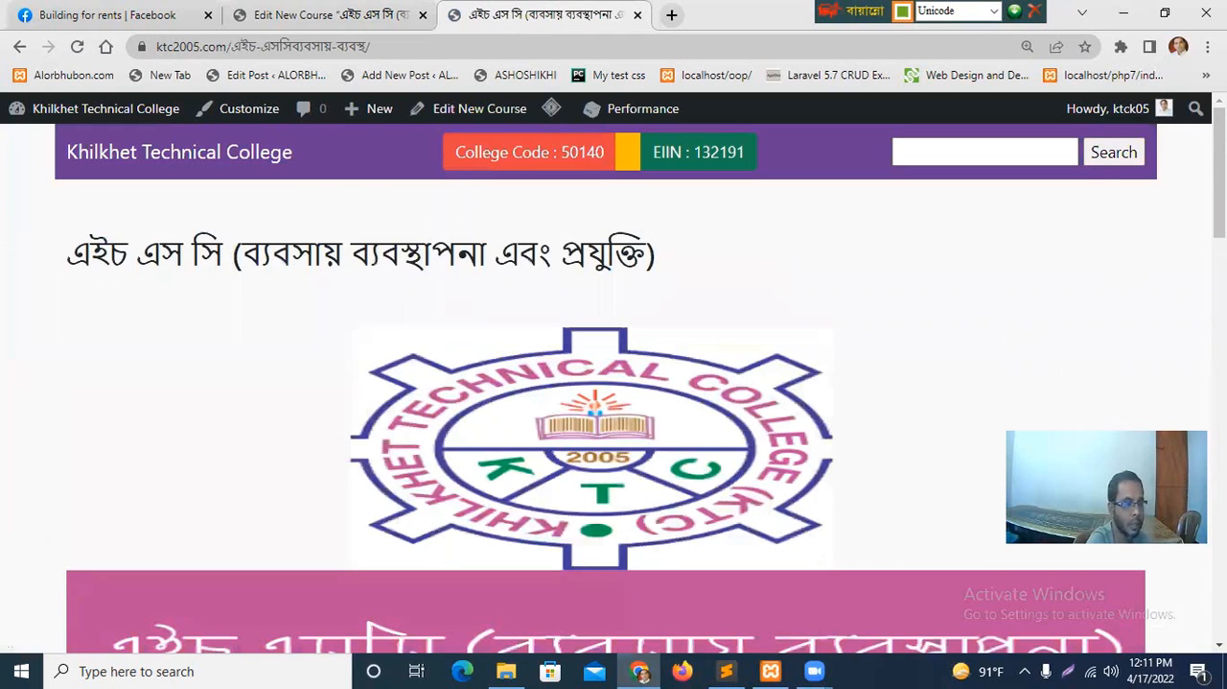
scroll(378, 307, down, 5)
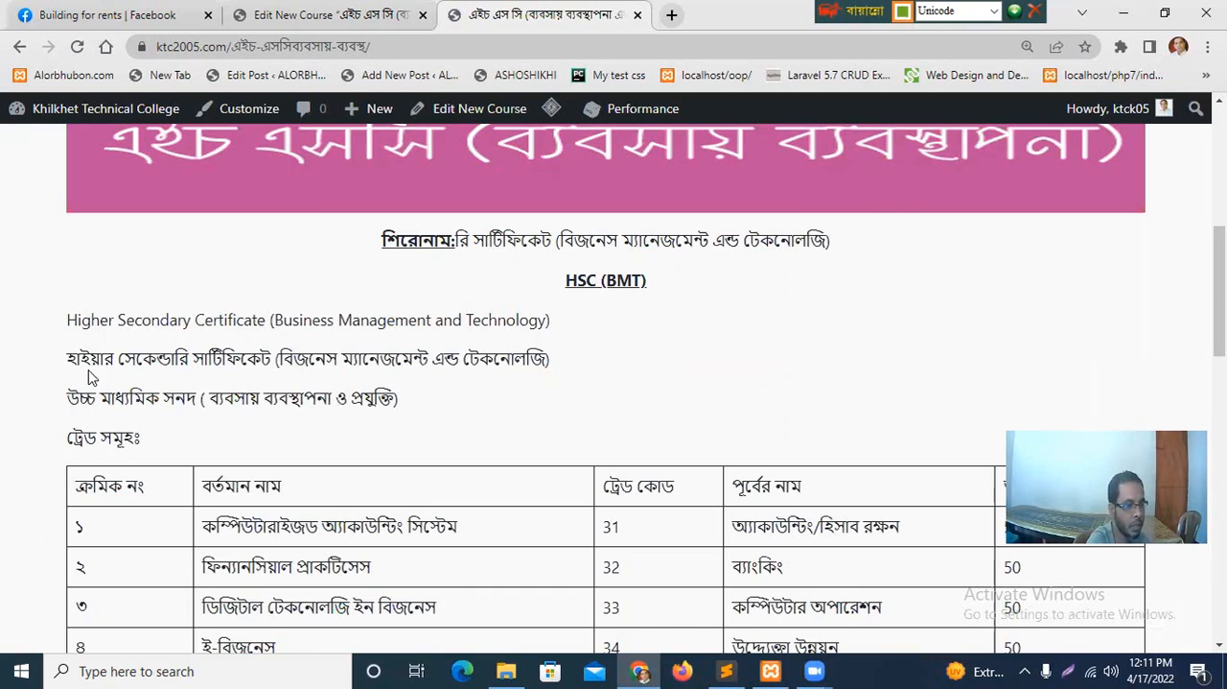
Copy the line "হাইয়ার সেকেন্ডারি সার্টিফিকেট (বিজনেস ম্যানেজমেন্ট এন্ড টেকনোলজি)" from the published course page and return to the course editor.
drag(66, 364, 380, 357)
drag(564, 359, 570, 361)
key(ctrl+c)
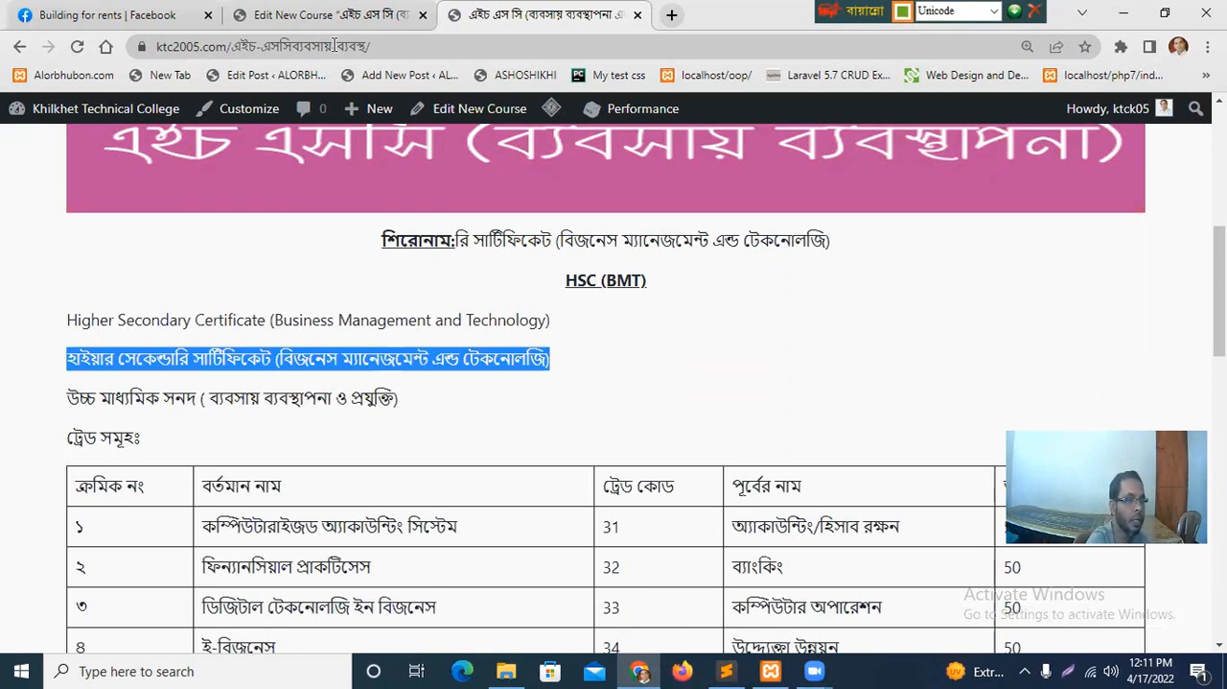
click(317, 15)
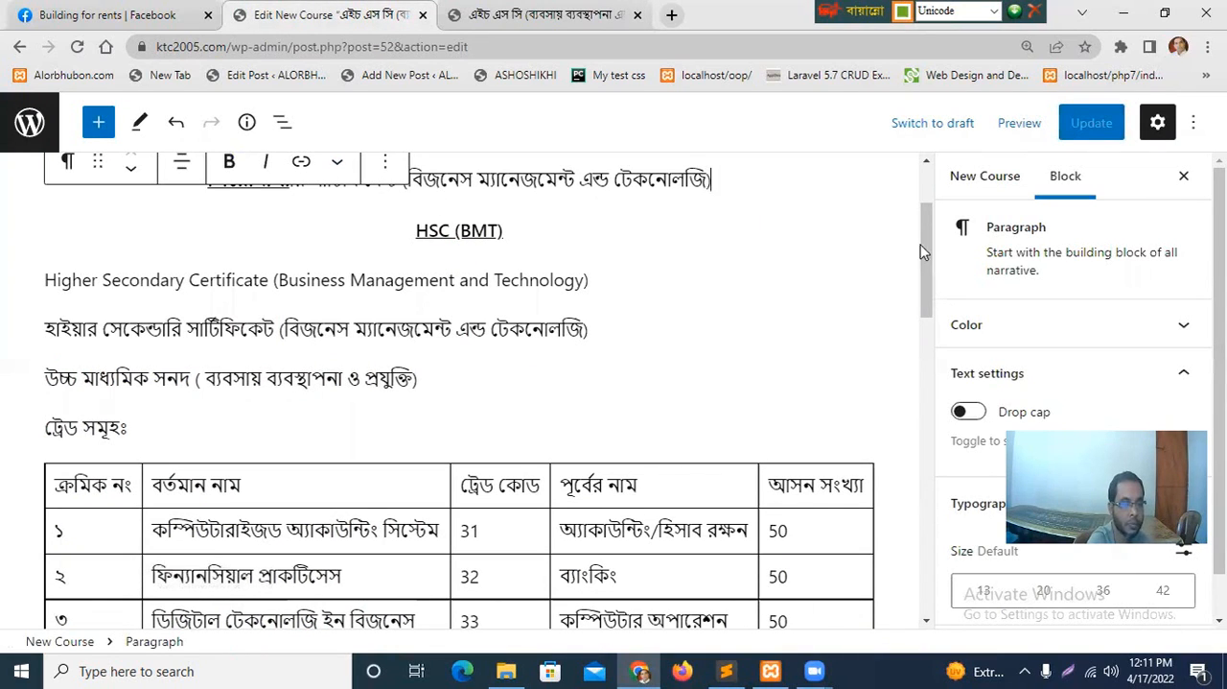
scroll(920, 251, up, 3)
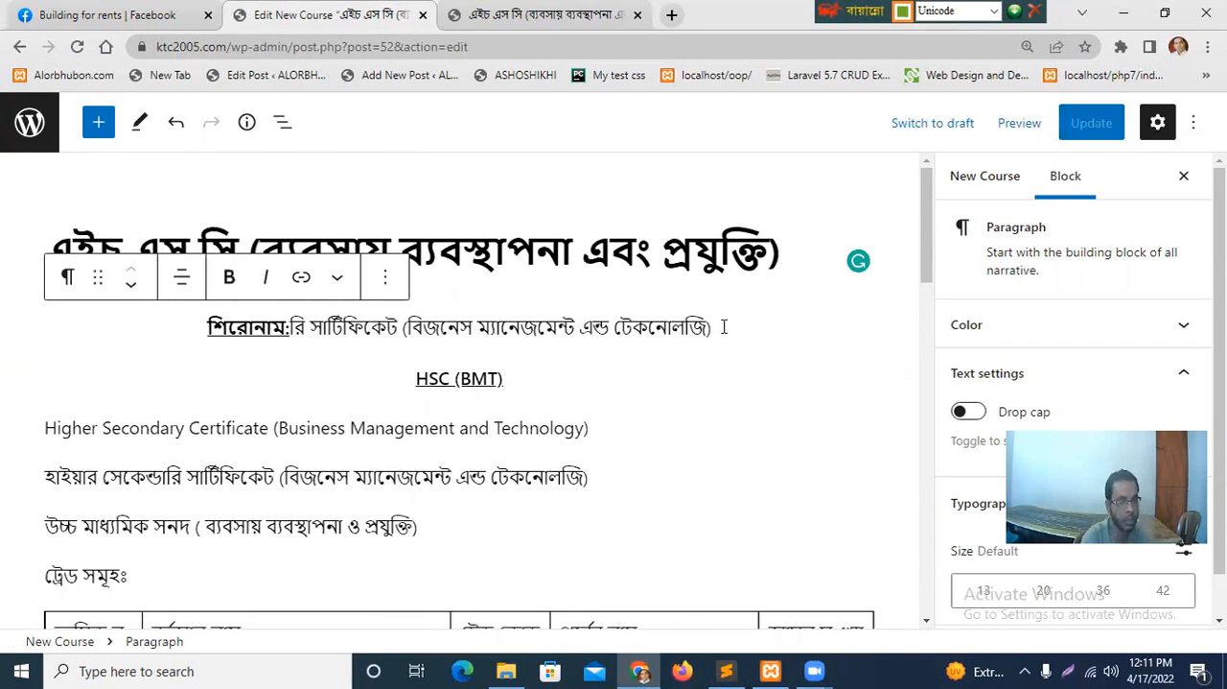
scroll(724, 327, down, 3)
key(shift+Left)
key(shift+Left)
key(shift+Left)
key(shift+Left)
key(shift+Left)
key(shift+Left)
key(shift+Left)
key(shift+Left)
key(shift+Left)
key(shift+Left)
key(shift+Left)
key(shift+Left)
key(shift+Left)
key(shift+Left)
key(shift+Left)
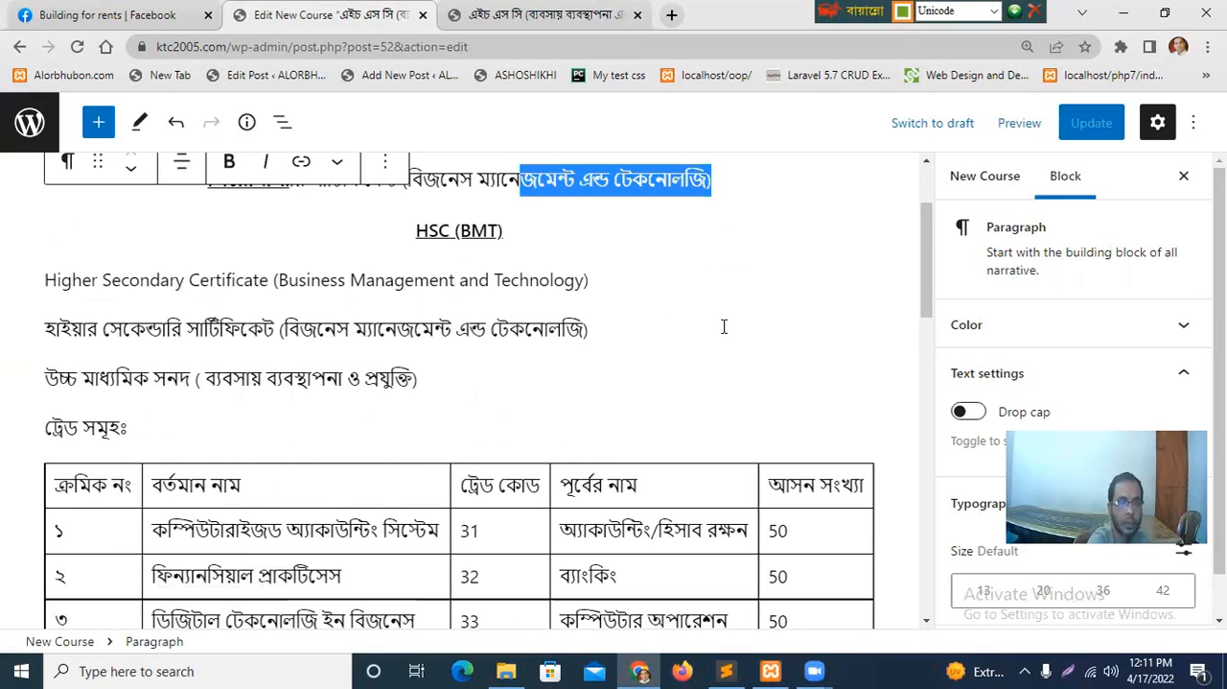
key(shift+Left)
key(shift+Left)
key(shift+Left)
key(shift+Left)
key(shift+Left)
key(shift+Left)
key(shift+Left)
key(shift+Left)
key(shift+Left)
key(shift+Left)
key(shift+Left)
key(shift+Left)
key(shift+Left)
key(shift+Left)
key(shift+Left)
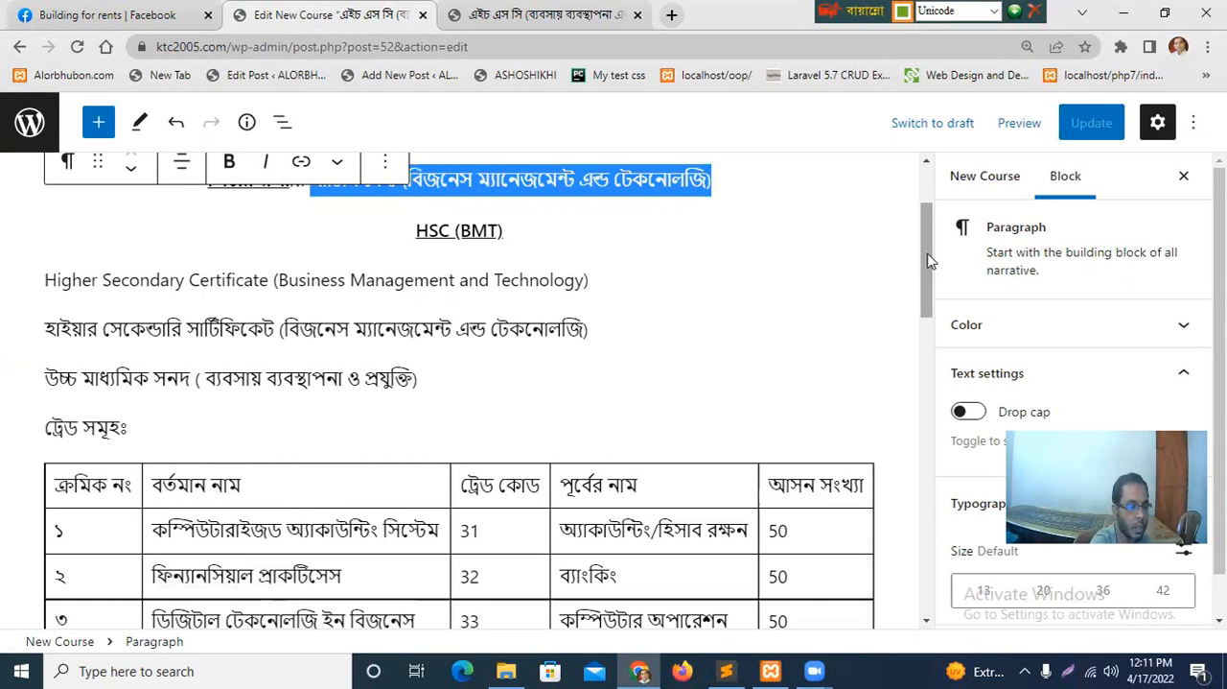
scroll(928, 259, up, 2)
scroll(928, 259, up, 1)
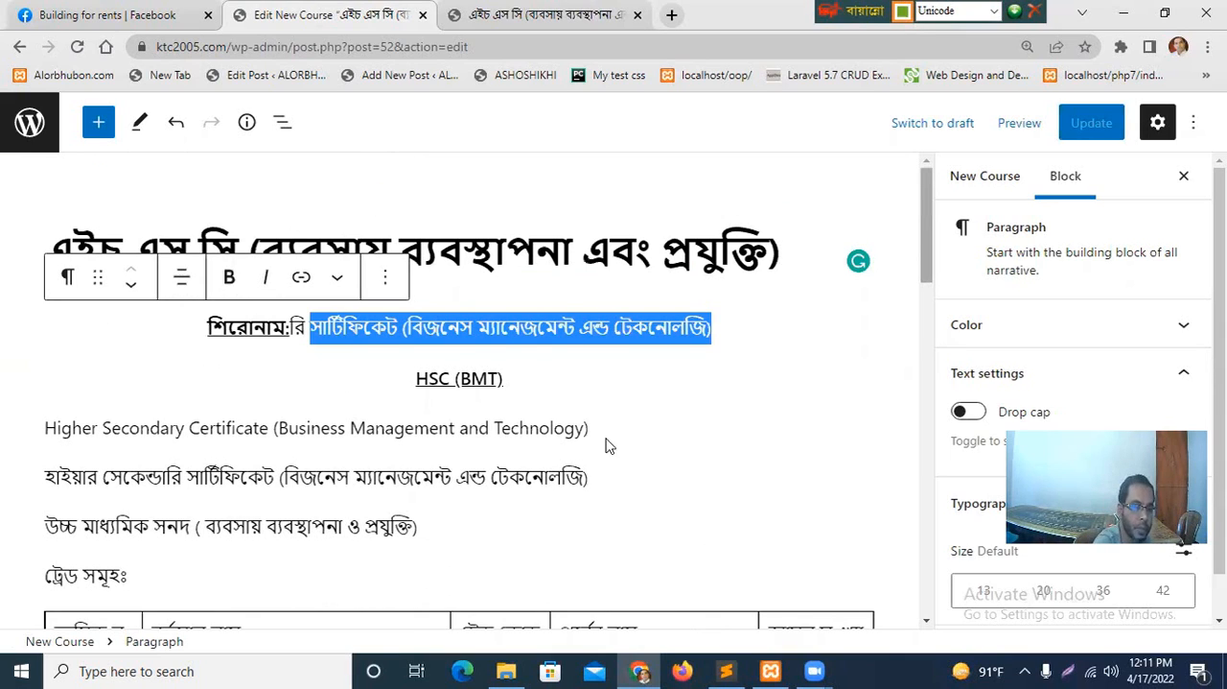
Replace the text after "শিরোনাম:" with "হাইয়ার সেকেন্ডারি সার্টিফিকেট (বিজনেস ম্যানেজমেন্ট এন্ড টেকনোলজি)" and update the course.
click(724, 327)
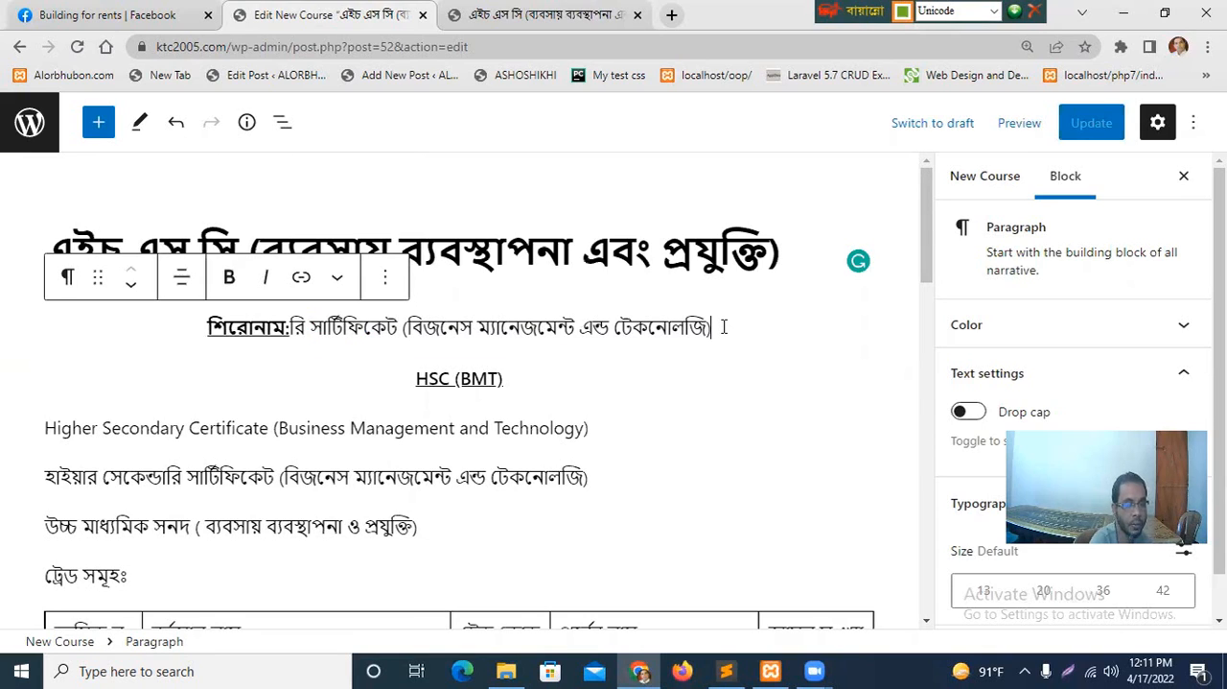
key(BackSpace)
key(BackSpace)
key(BackSpace)
key(BackSpace)
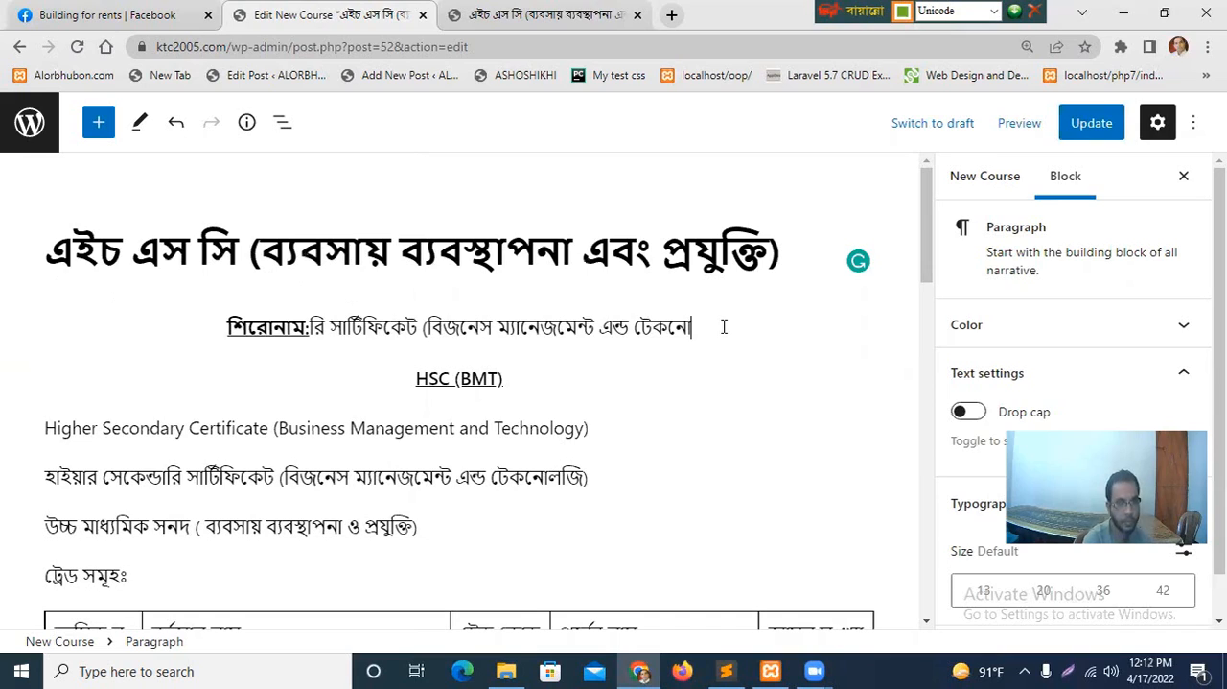
key(BackSpace)
key(BackSpace)
key(BackSpace)
key(BackSpace)
key(BackSpace)
key(BackSpace)
key(BackSpace)
key(BackSpace)
key(BackSpace)
key(BackSpace)
key(BackSpace)
key(BackSpace)
key(BackSpace)
key(BackSpace)
key(BackSpace)
key(BackSpace)
key(BackSpace)
key(BackSpace)
key(BackSpace)
key(BackSpace)
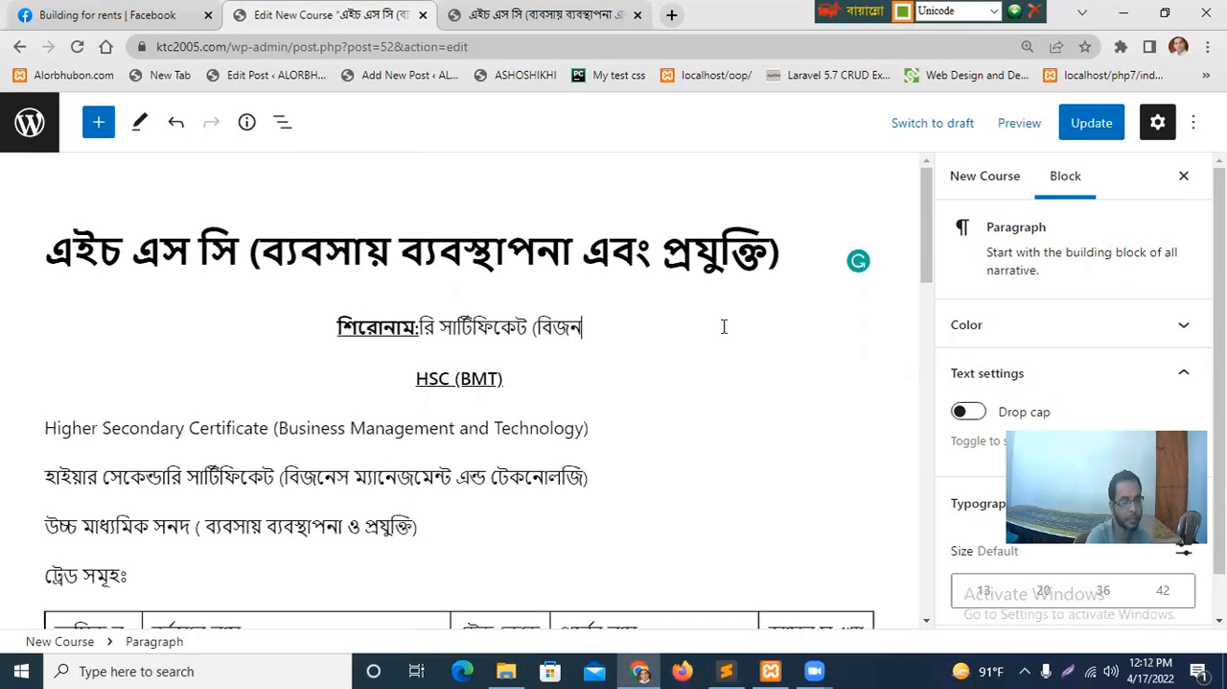
key(BackSpace)
key(BackSpace)
key(BackSpace)
key(BackSpace)
key(BackSpace)
key(BackSpace)
key(BackSpace)
key(BackSpace)
key(BackSpace)
key(BackSpace)
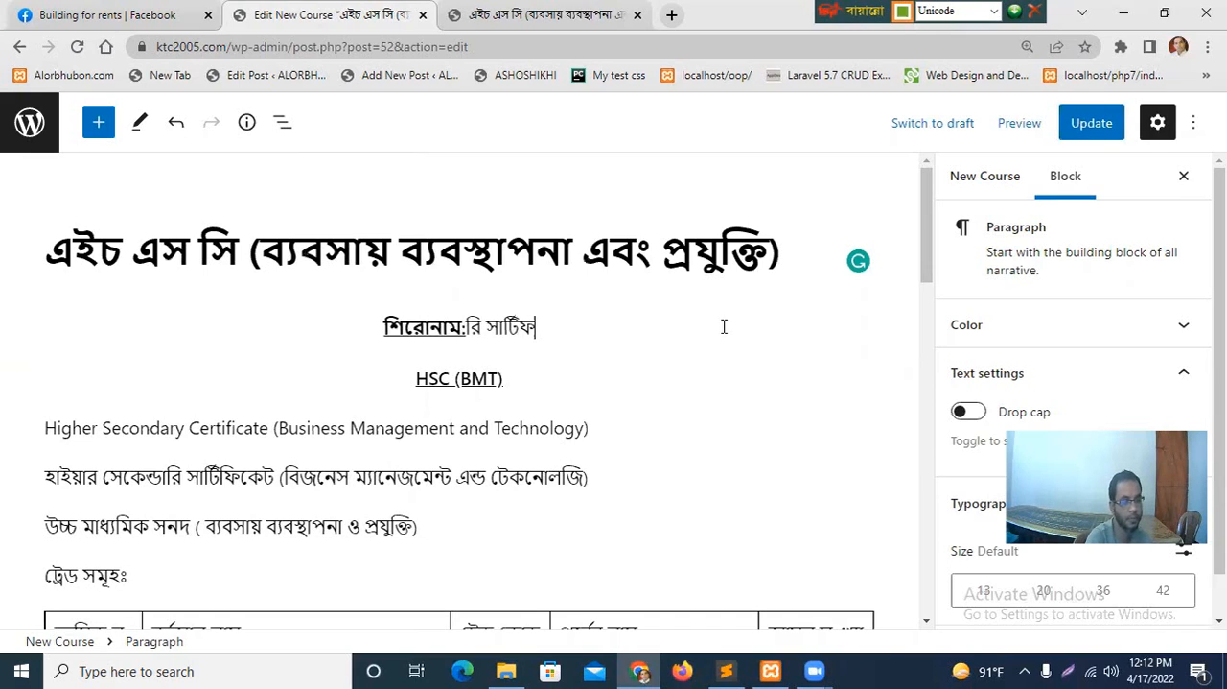
key(BackSpace)
key(BackSpace)
key(BackSpace)
key(BackSpace)
key(BackSpace)
key(BackSpace)
key(BackSpace)
key(BackSpace)
key(BackSpace)
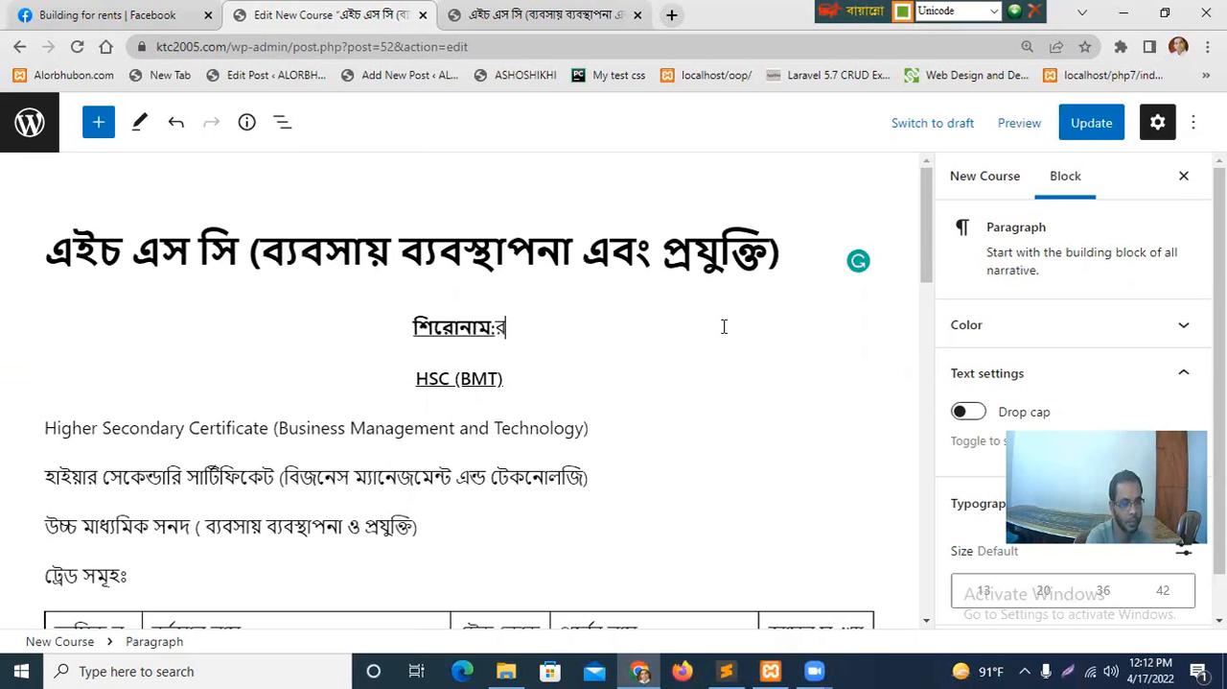
key(BackSpace)
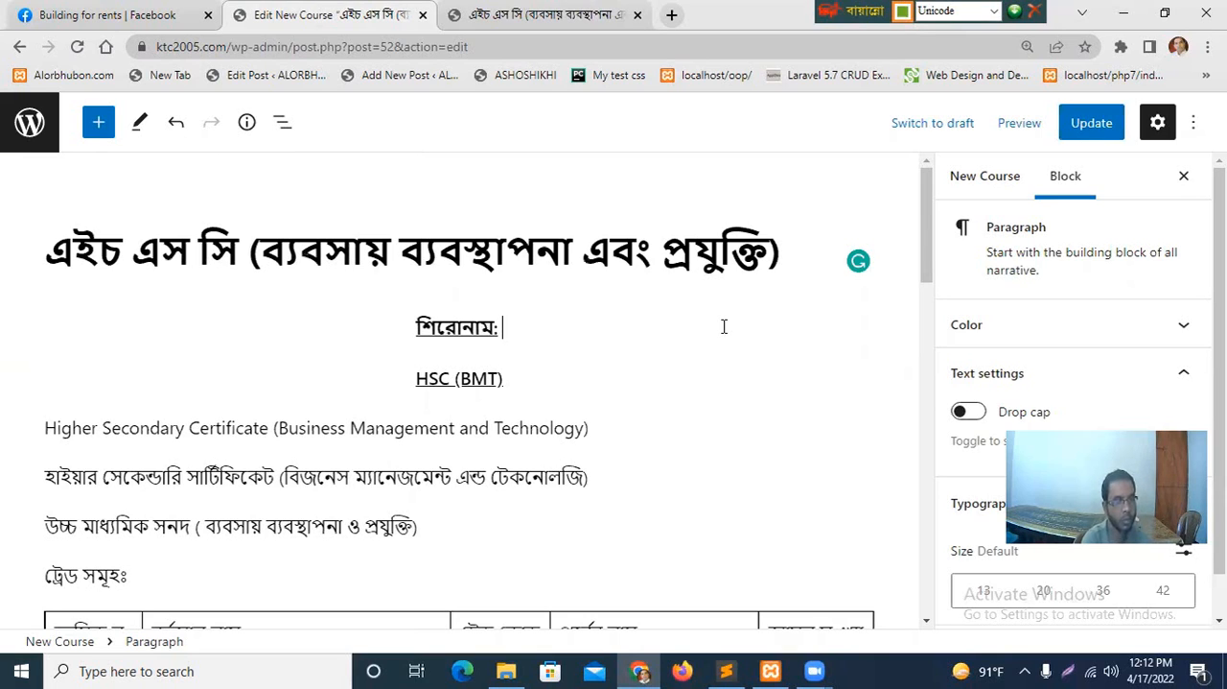
key(ctrl+v)
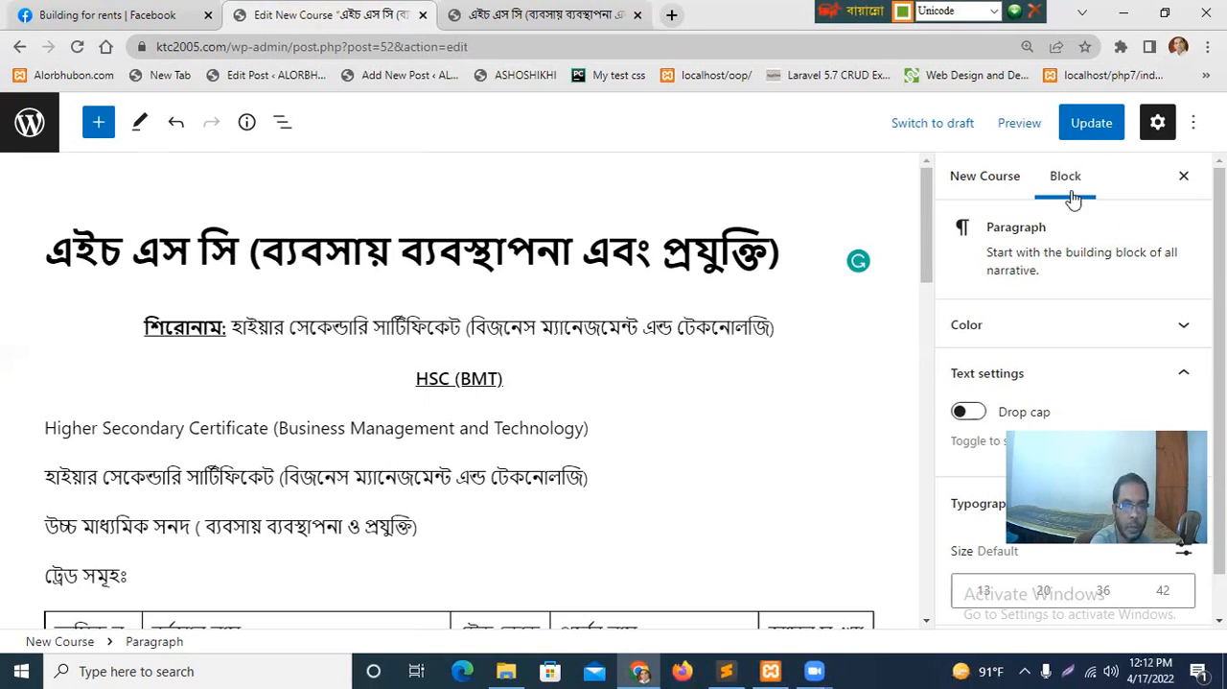
click(1087, 131)
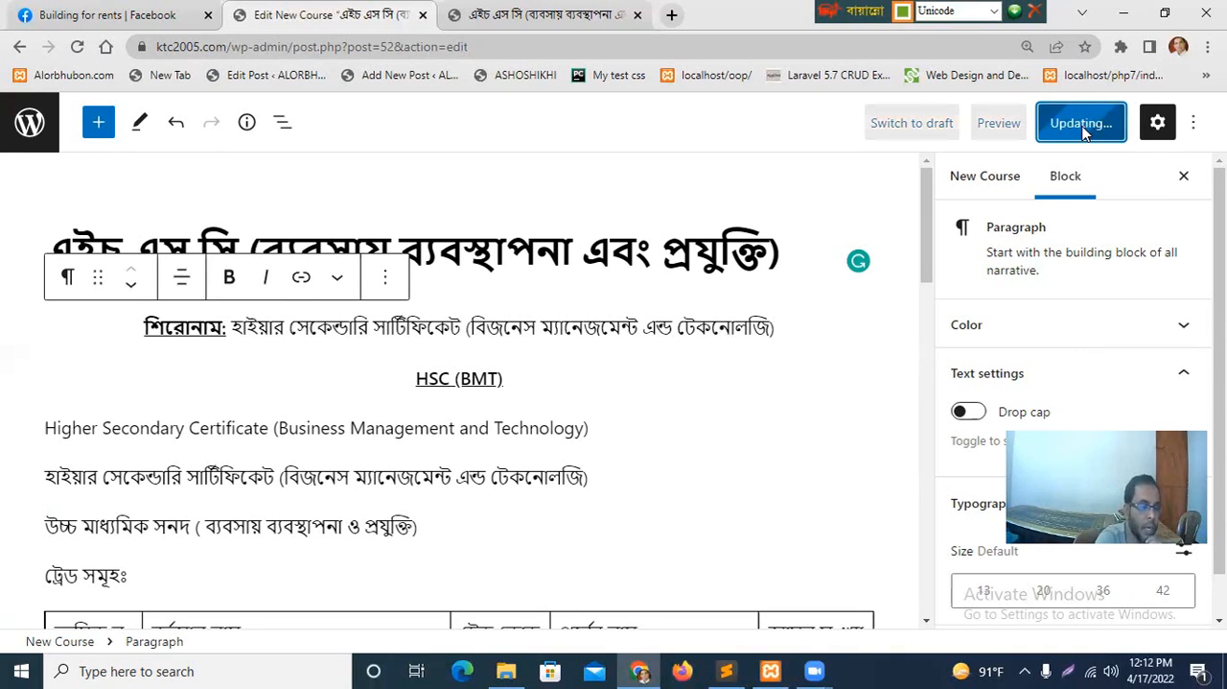
Reload the published course page to check its heading and trade table, and return to the course content in the editor.
click(506, 21)
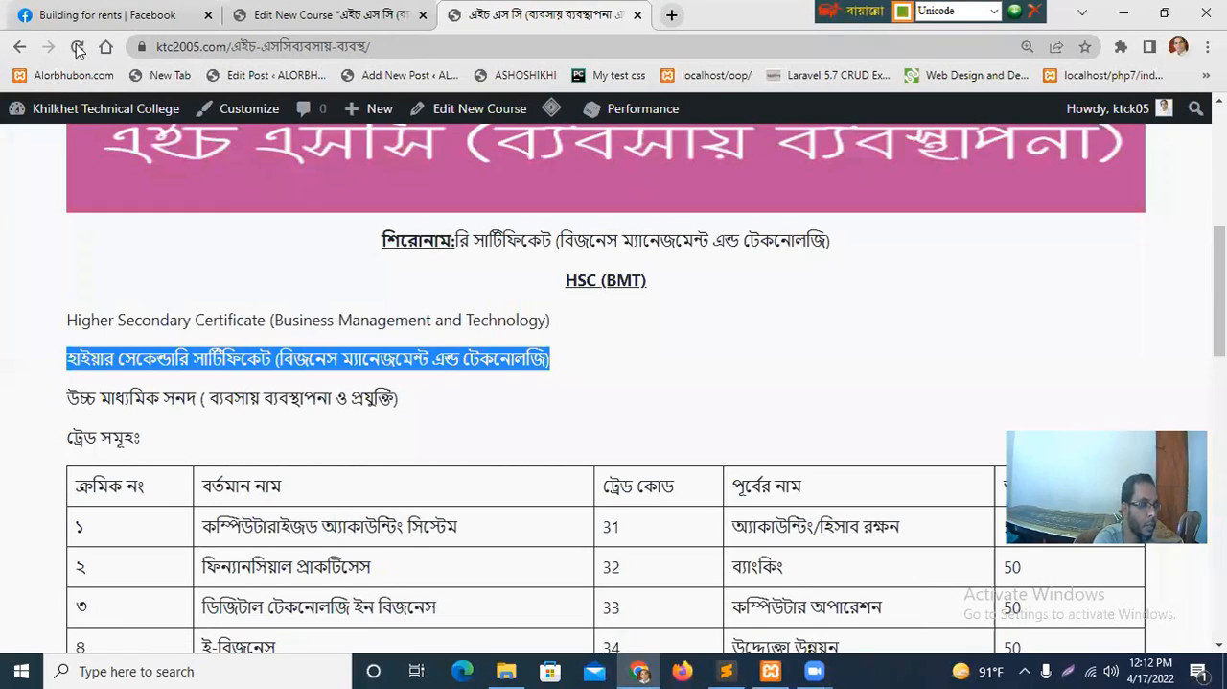
click(79, 47)
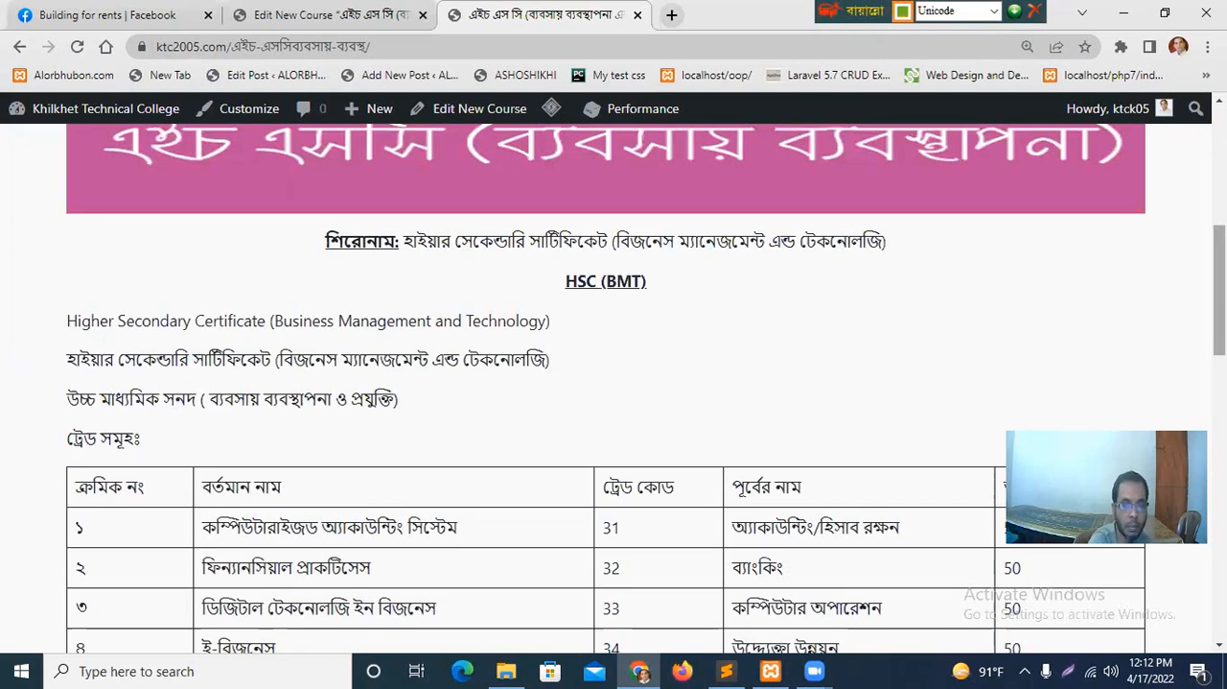
scroll(613, 383, down, 3)
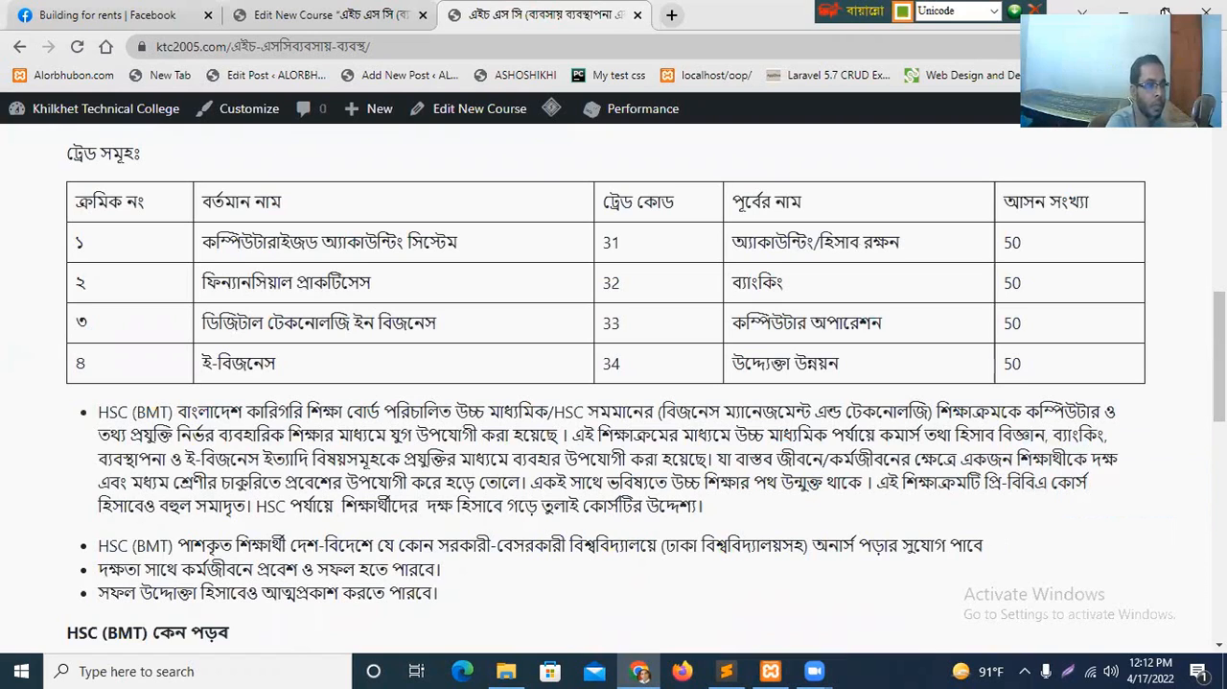
click(305, 13)
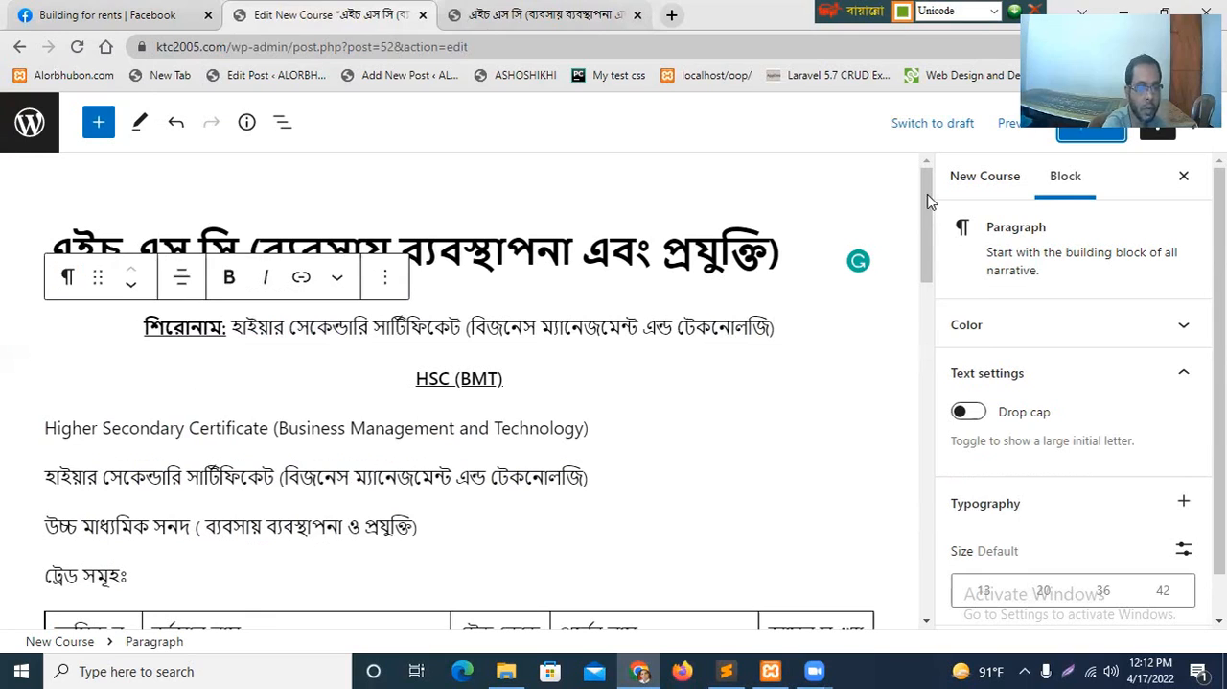
scroll(926, 383, down, 2)
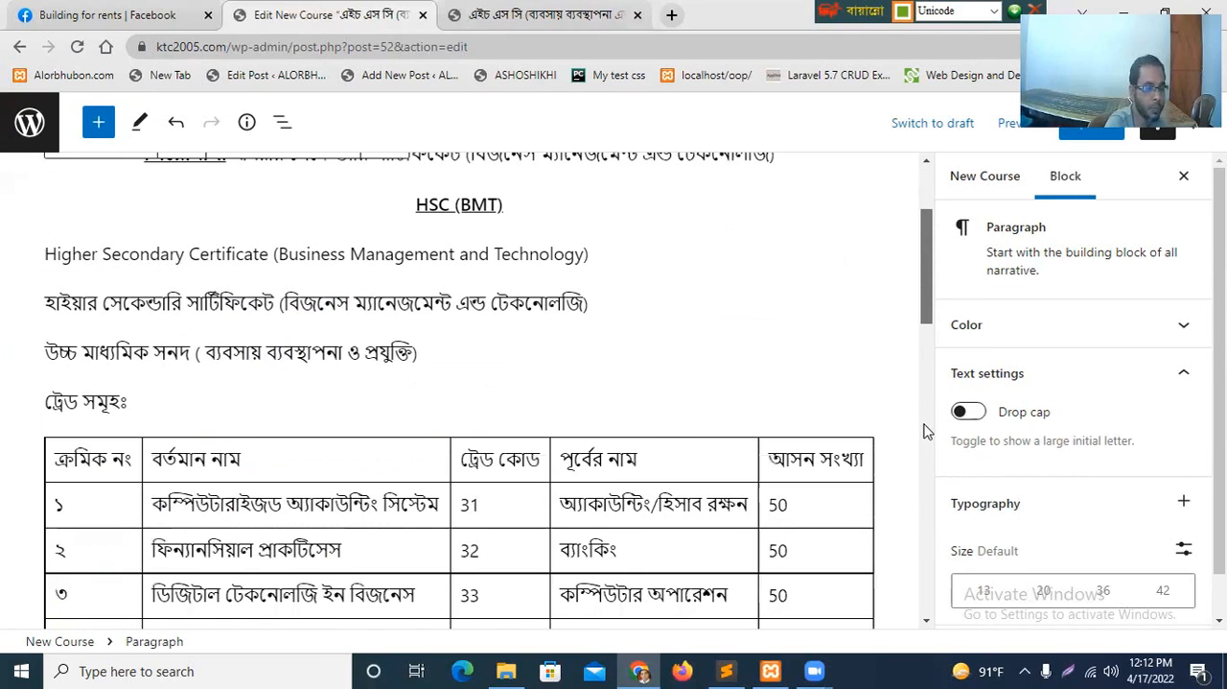